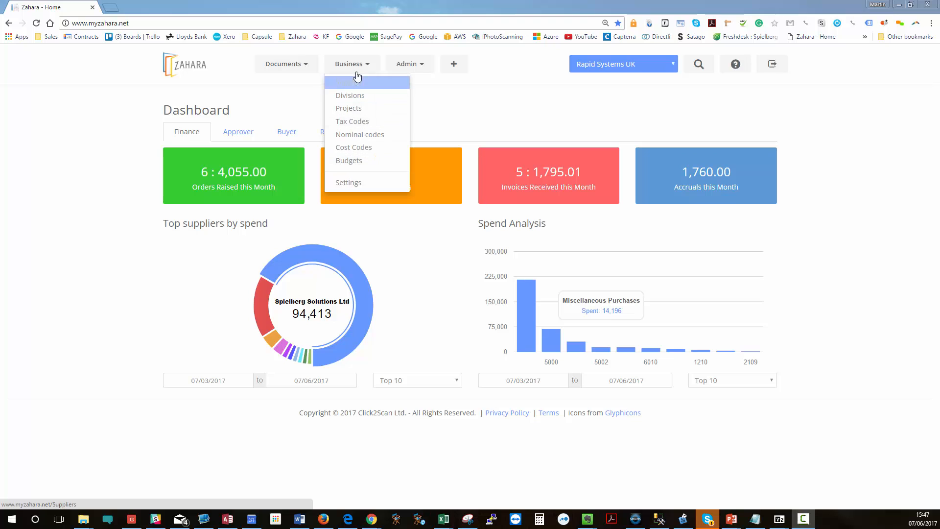
Open budget reporting and select the Progress Report for HR Budget - 2016 / 2017
click(348, 165)
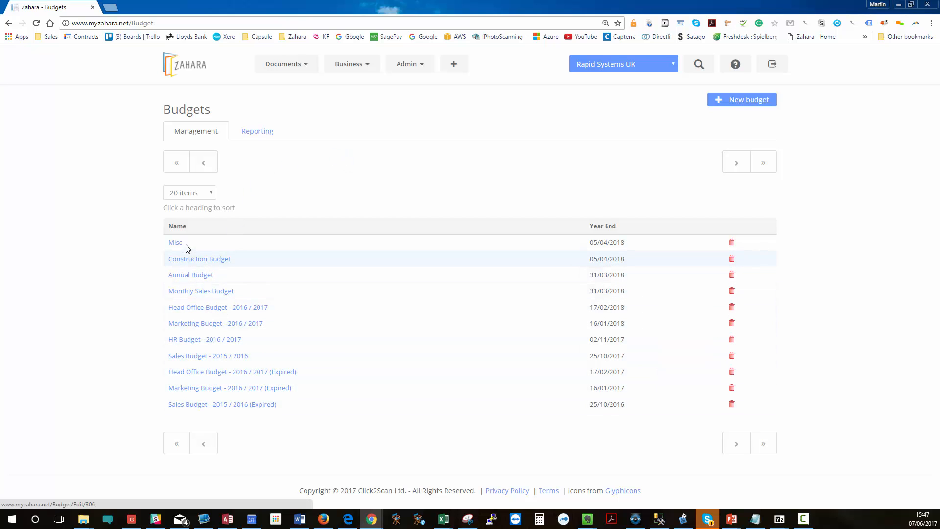
click(256, 130)
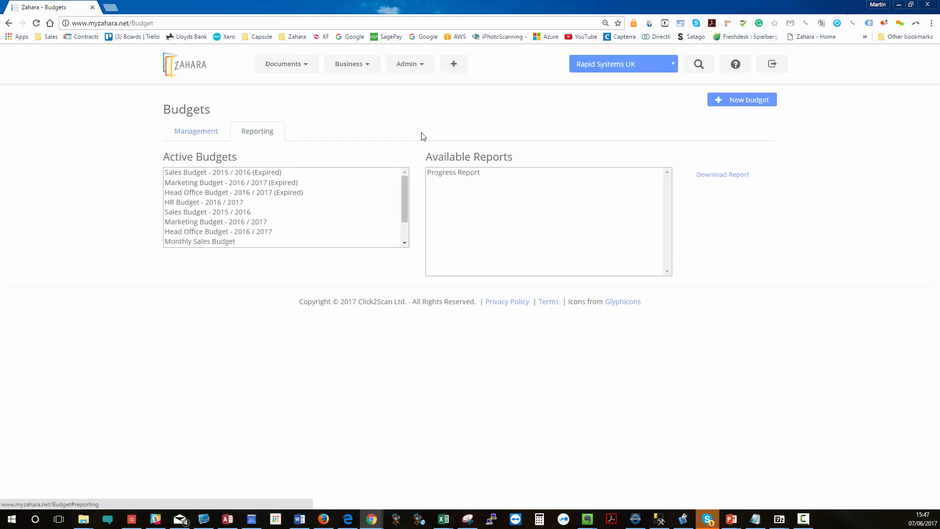
drag(405, 198, 408, 179)
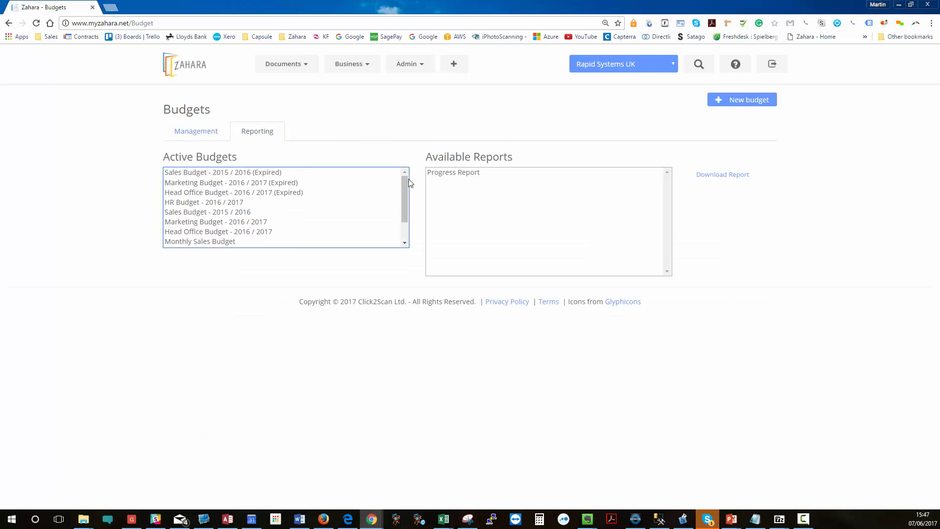
click(205, 202)
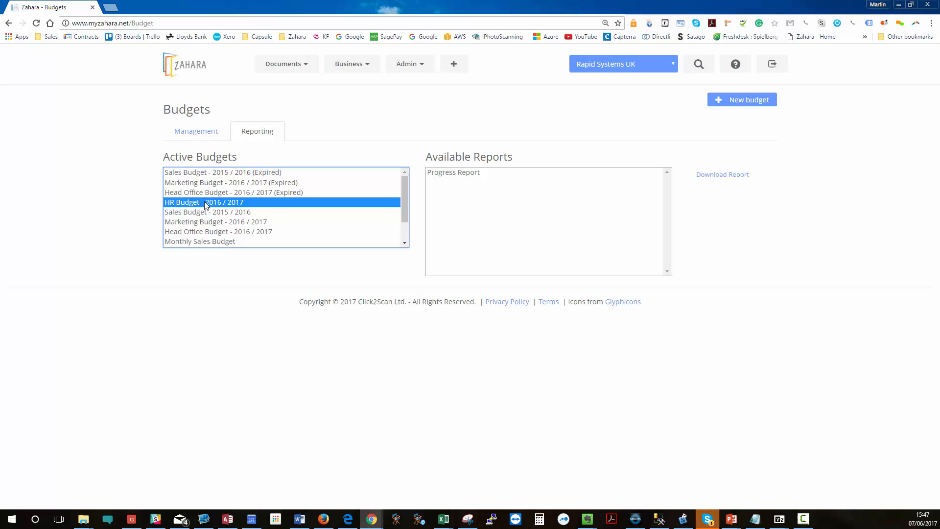
click(451, 175)
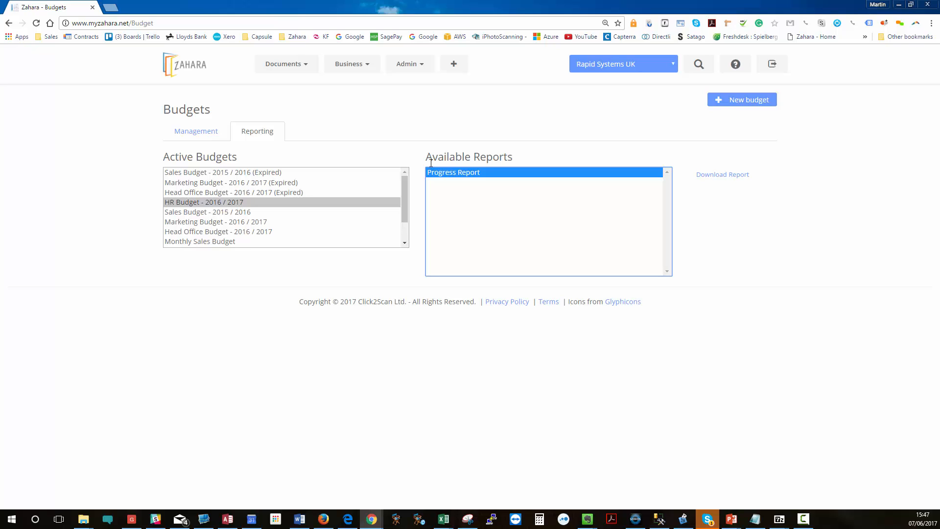
Open the budget options in the business settings of Rapid Systems UK
click(190, 129)
click(343, 67)
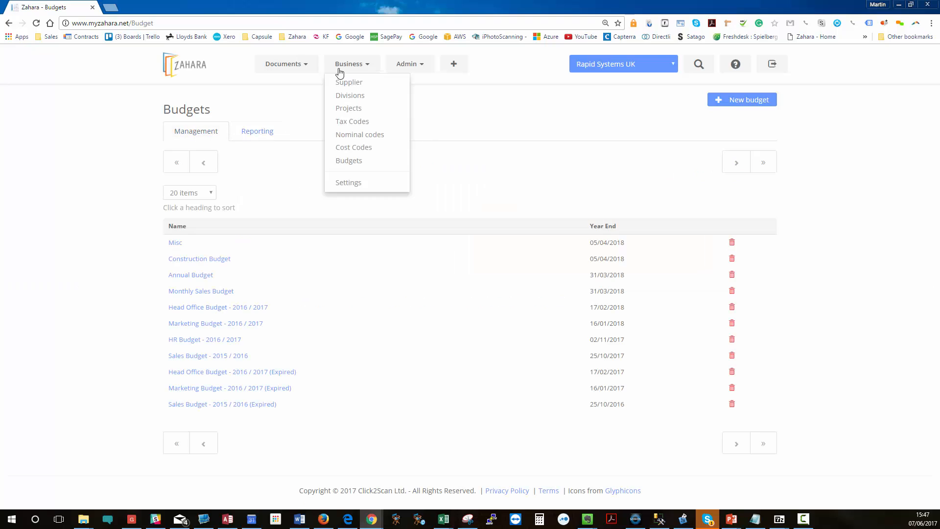
click(340, 183)
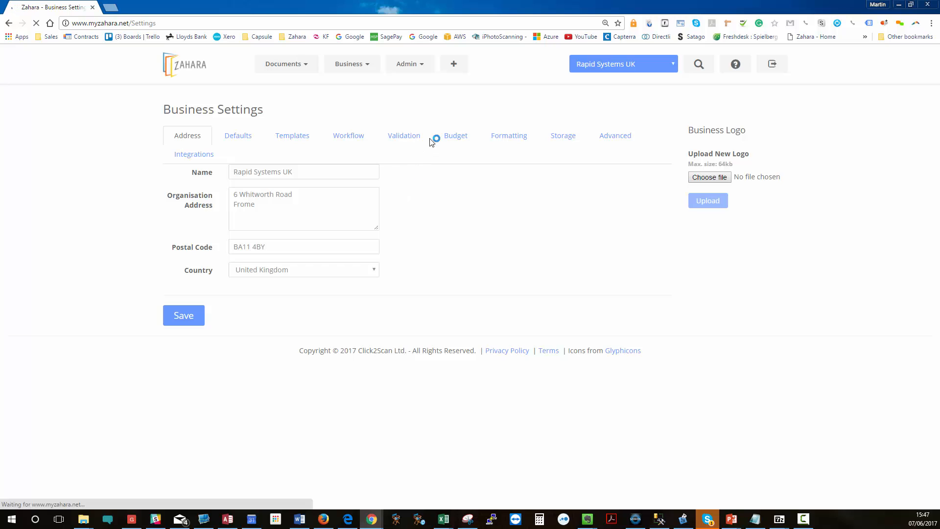
click(451, 139)
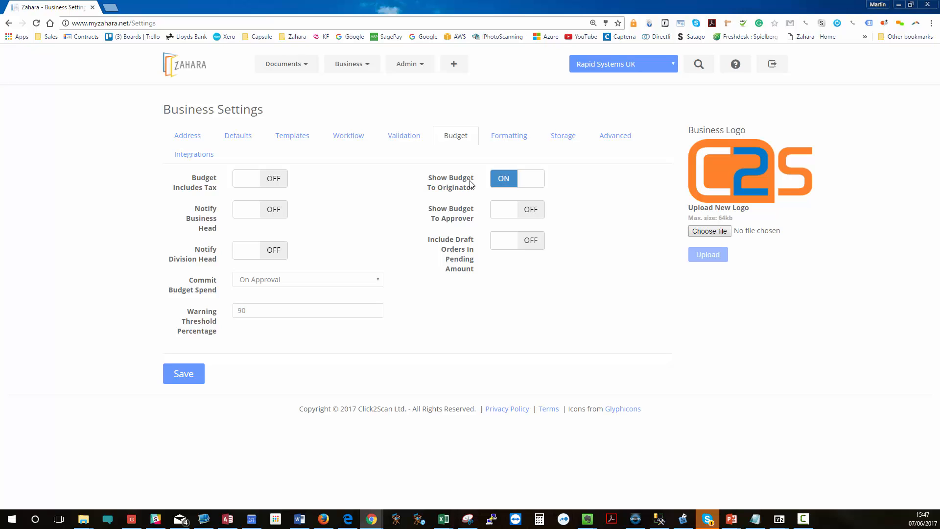
Examine the Show Budget To Approver switch, the Warning Threshold Percentage and the Commit Budget Spend choices without changing them
click(520, 209)
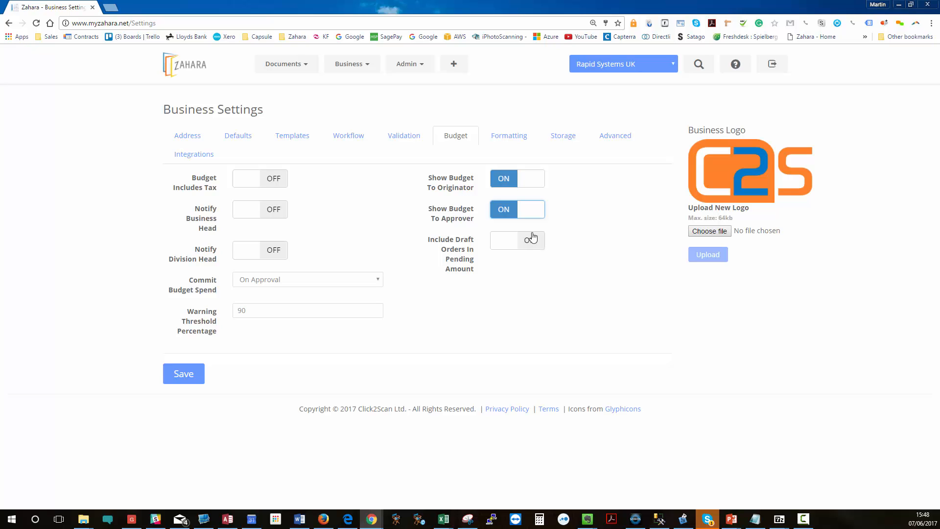
click(510, 216)
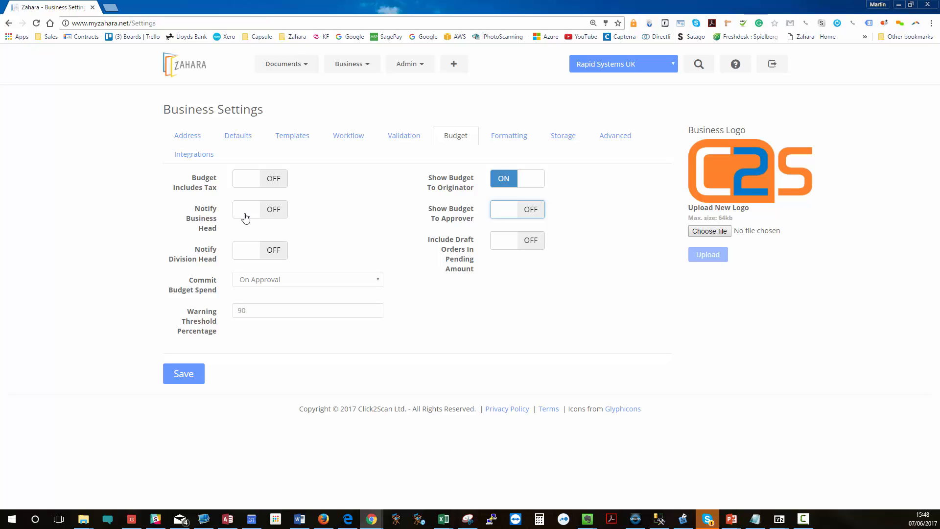
double_click(239, 312)
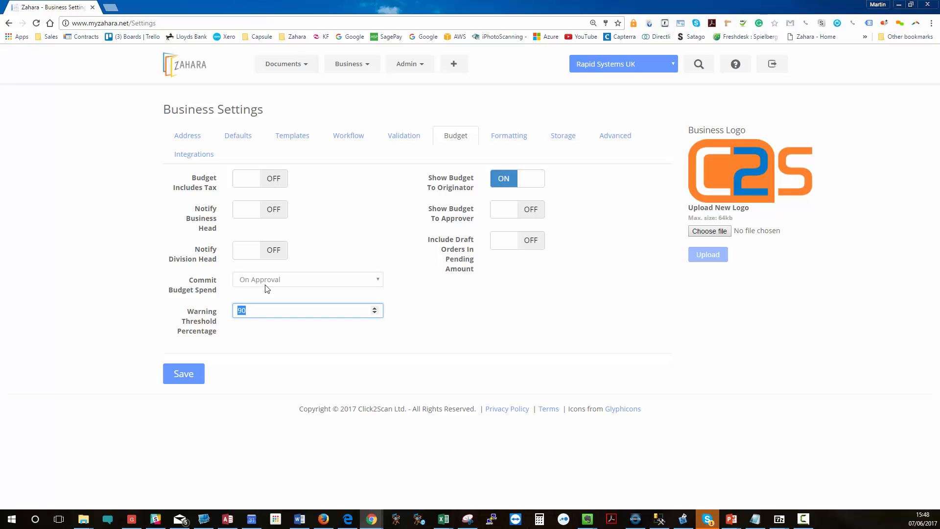
click(284, 280)
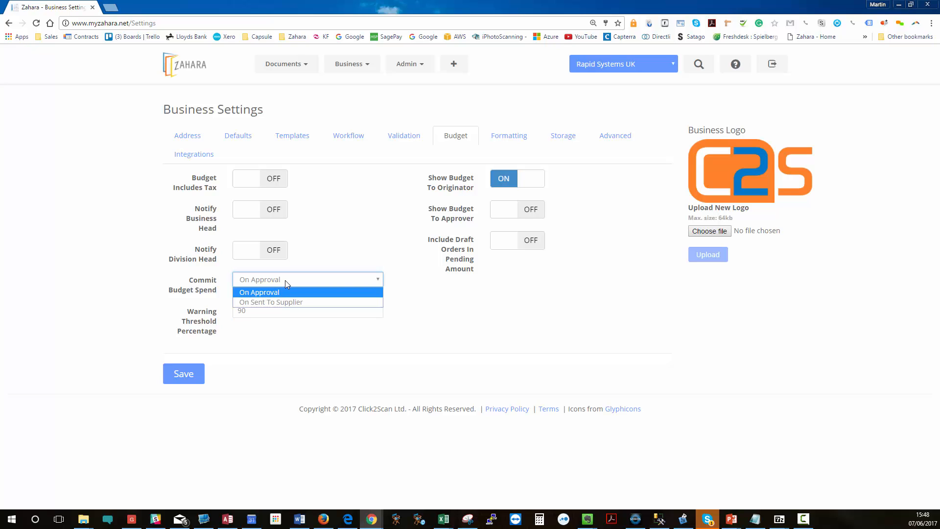
click(330, 260)
click(330, 260)
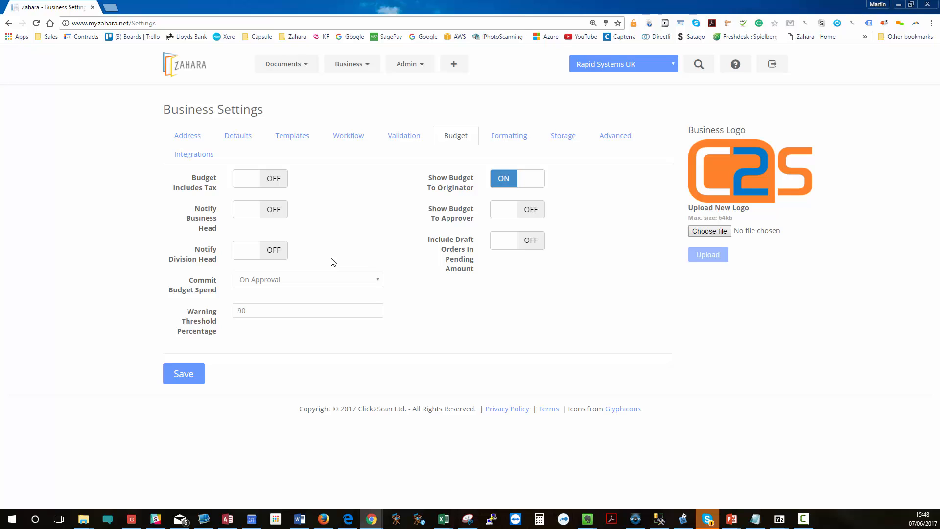
click(327, 280)
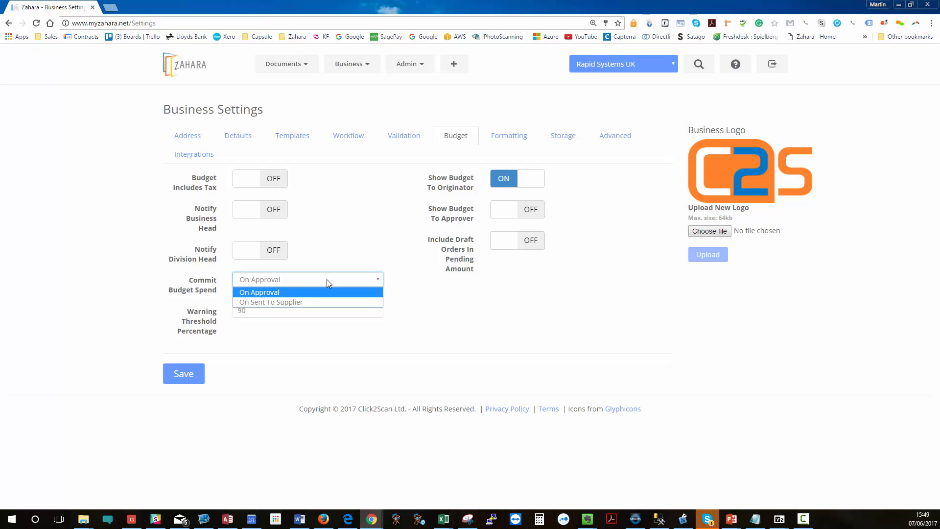
click(414, 264)
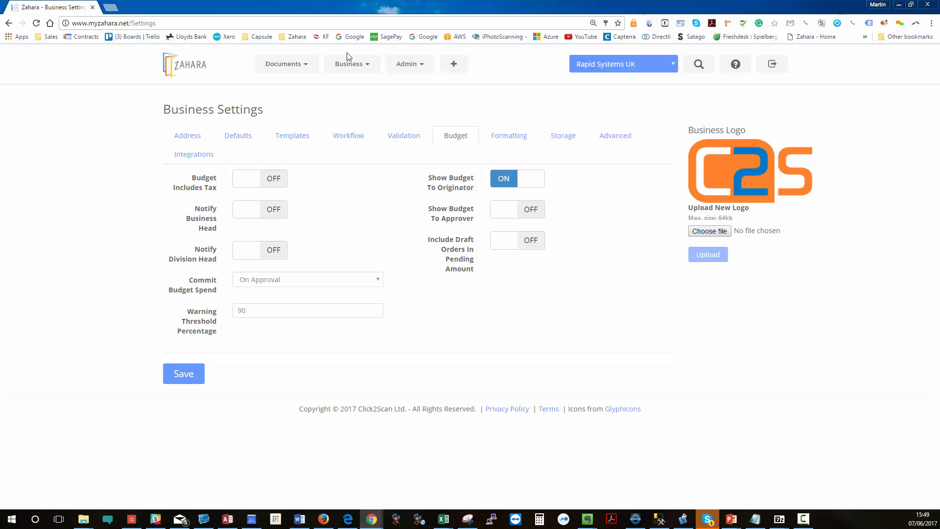
Open the IT division of Edge Technologies for editing and go to its budget details
mouse_move(349, 66)
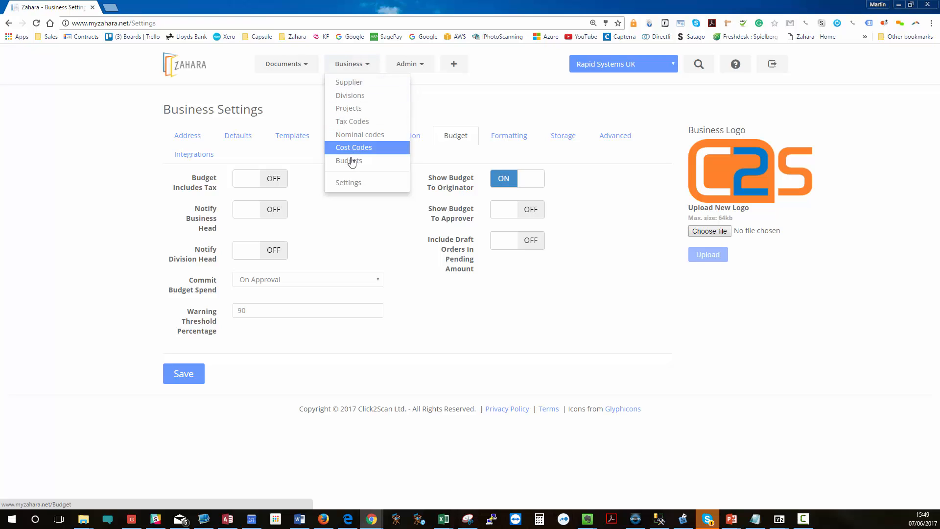
click(348, 95)
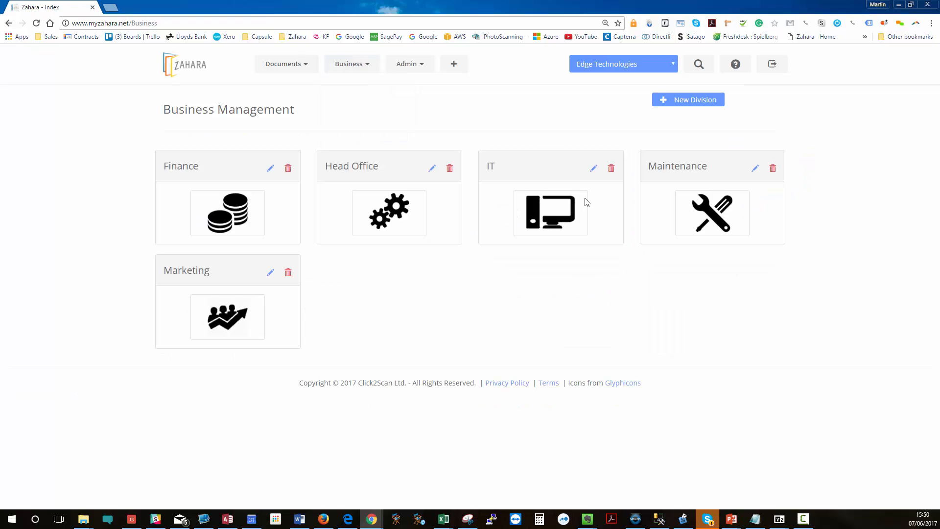
click(594, 168)
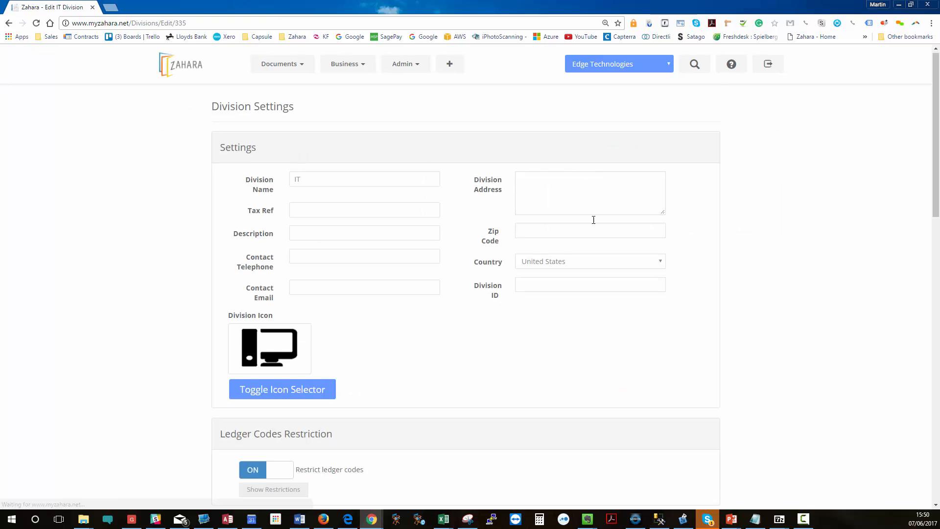
scroll(594, 220, down, 8)
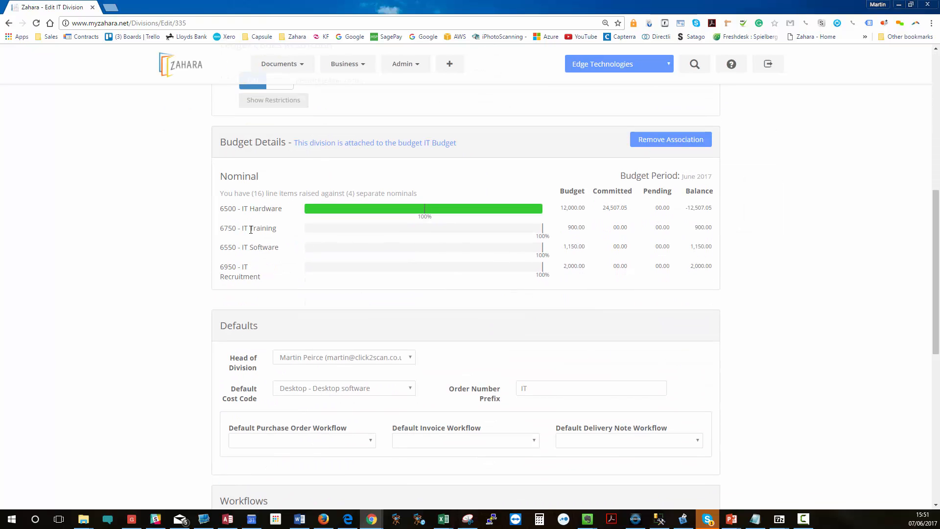
Examine the IT division's budget period and the committed, pending and balance figures for IT Hardware
drag(683, 180, 717, 177)
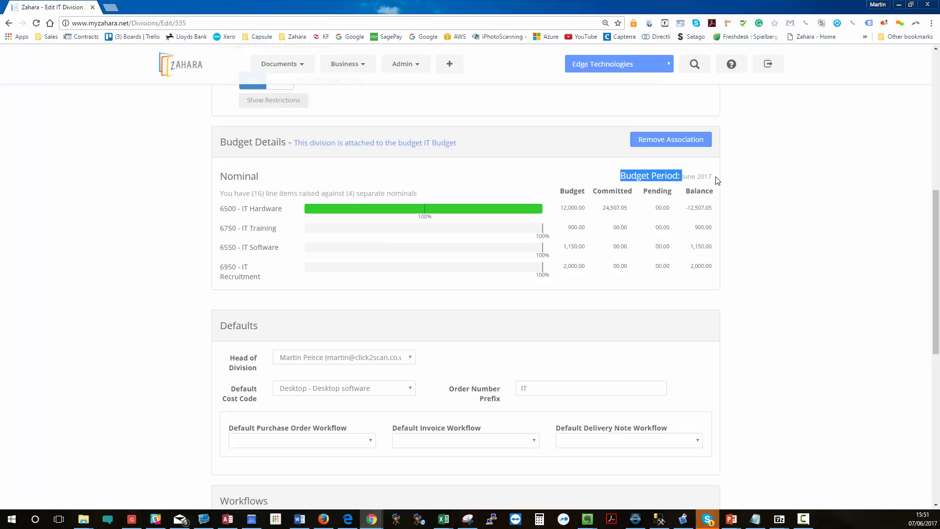
click(718, 180)
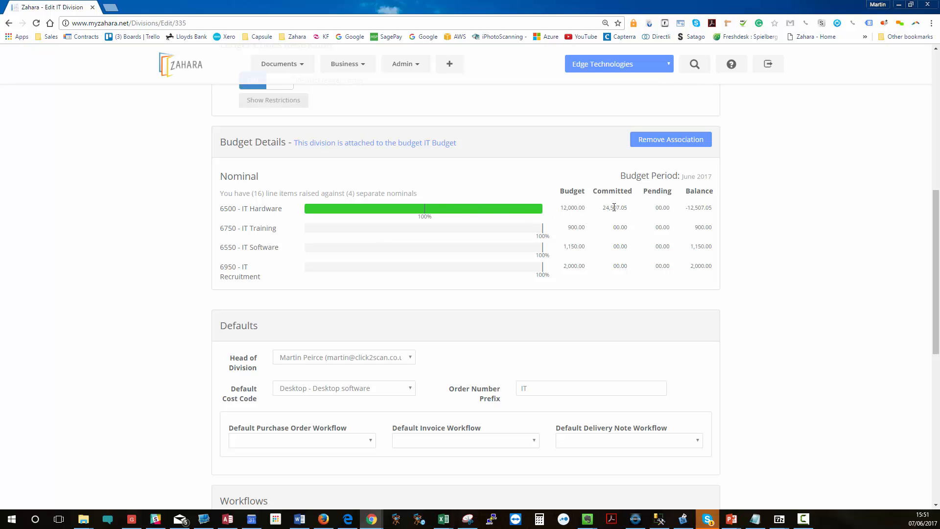
drag(602, 208, 711, 210)
click(670, 224)
scroll(590, 246, up, 5)
scroll(590, 246, down, 3)
scroll(507, 149, up, 2)
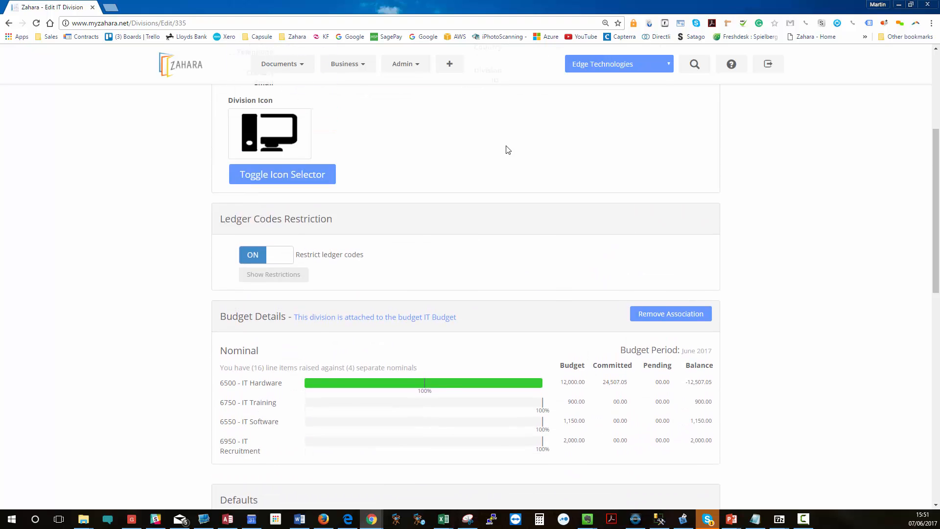
scroll(507, 149, up, 2)
Open the Server Room Refurb project for editing and review its overall project budget
click(348, 64)
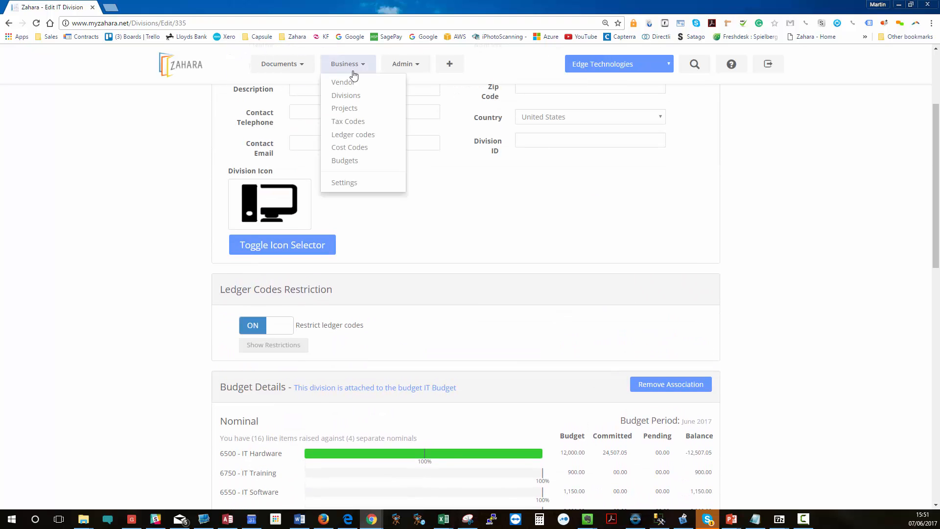
click(346, 109)
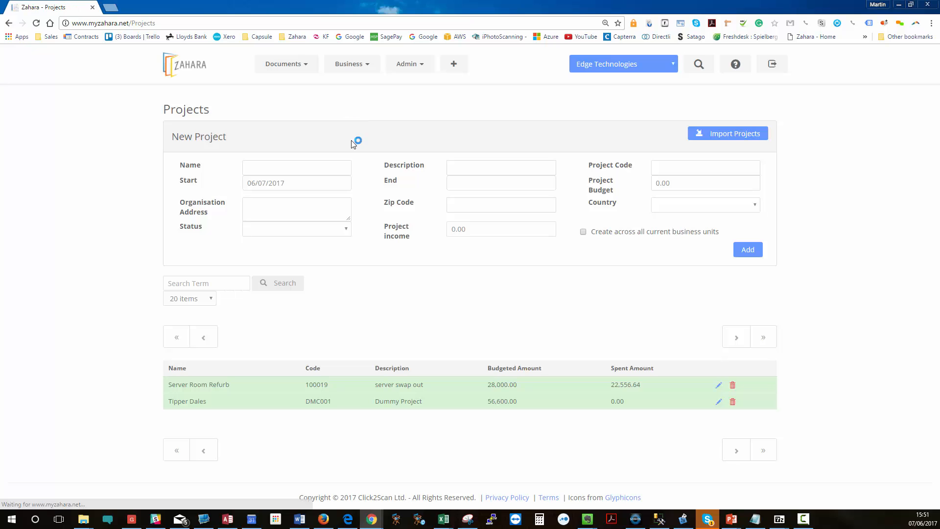
click(718, 386)
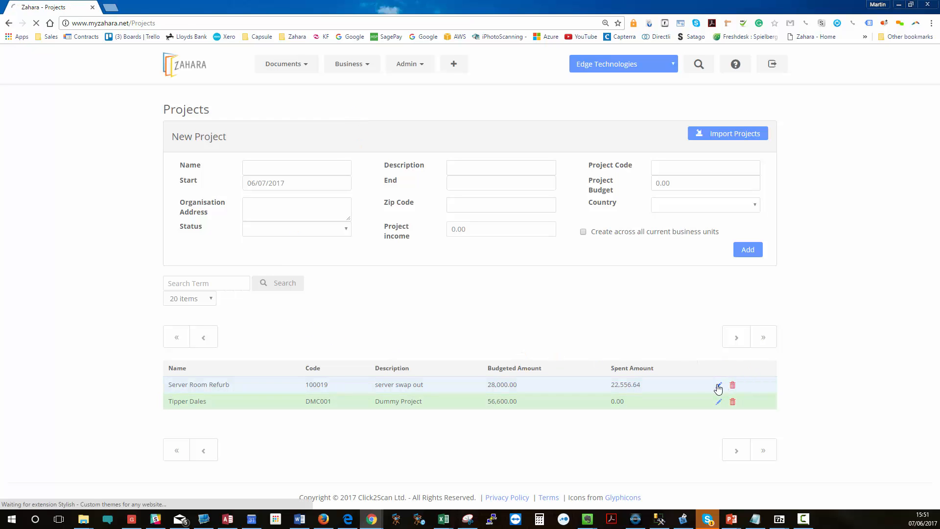
scroll(533, 308, down, 7)
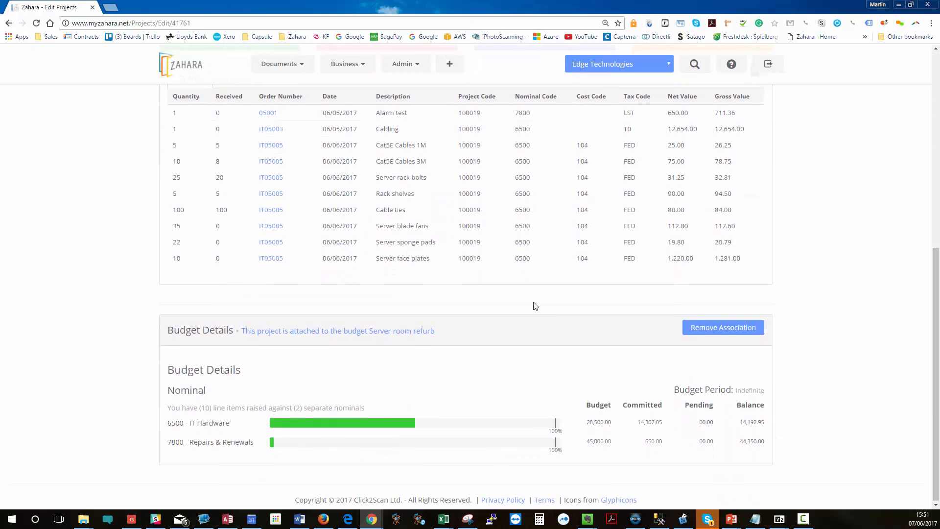
scroll(535, 306, up, 5)
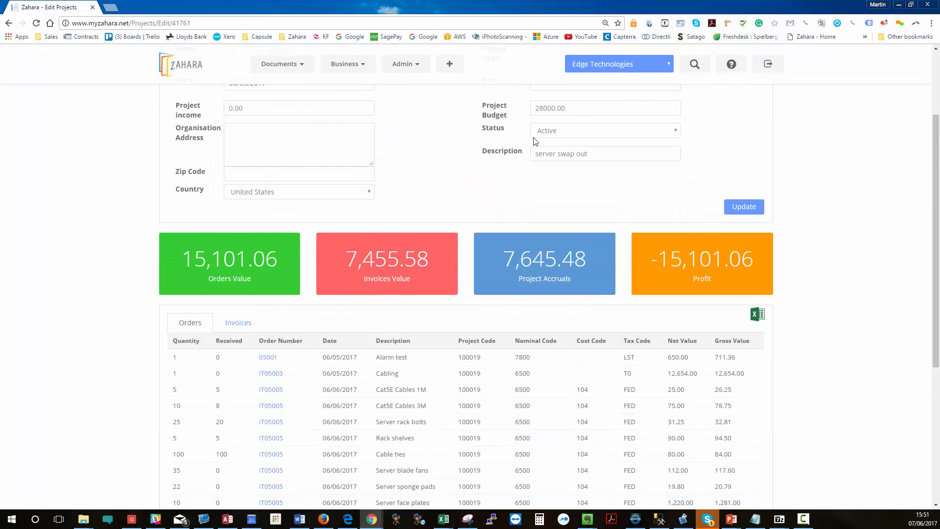
scroll(536, 141, up, 3)
drag(539, 225, 589, 215)
text(28000.00)
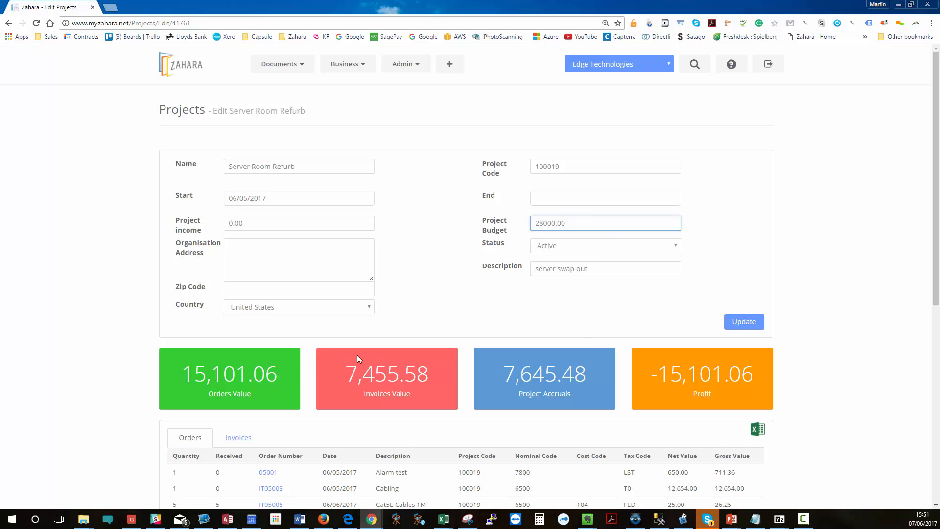
Examine the project's budget details for the IT Hardware and Repairs & Renewals nominals, including their budget amounts and budget period
scroll(358, 354, down, 7)
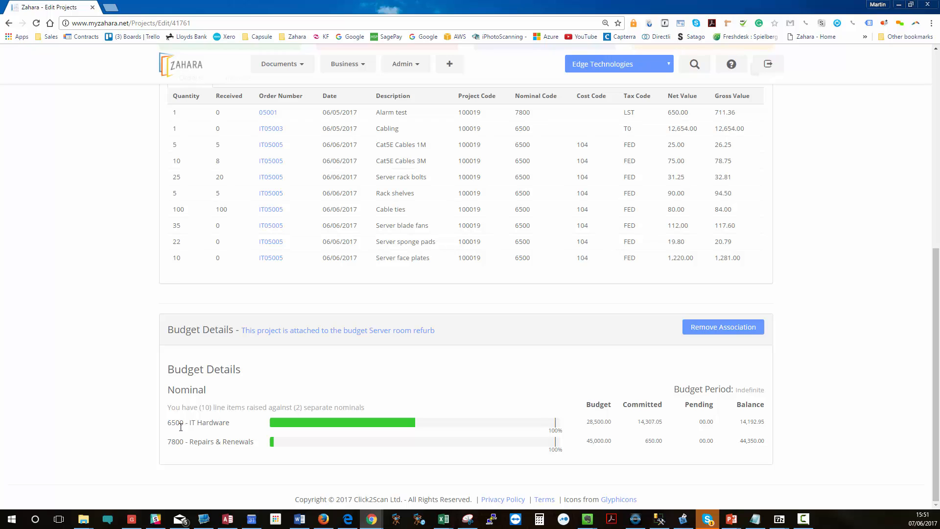
drag(169, 426, 246, 423)
click(232, 435)
drag(174, 443, 259, 444)
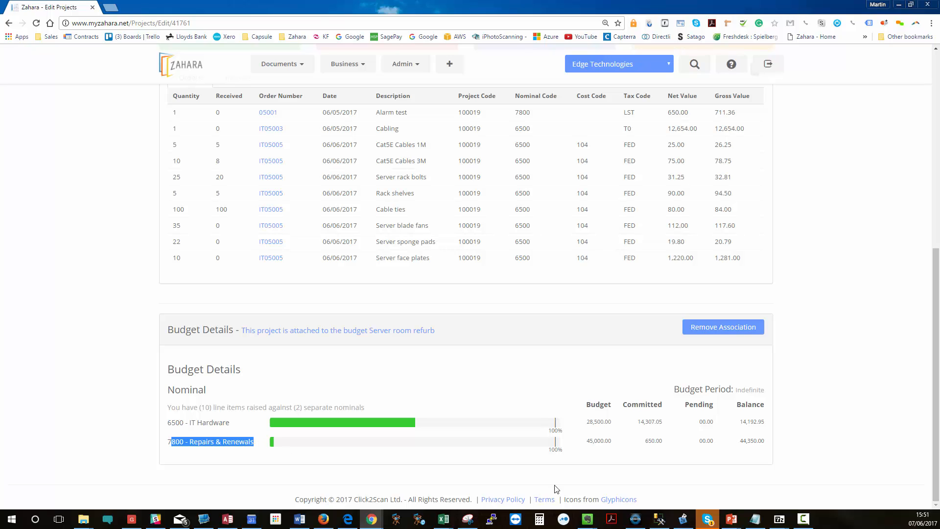
click(588, 441)
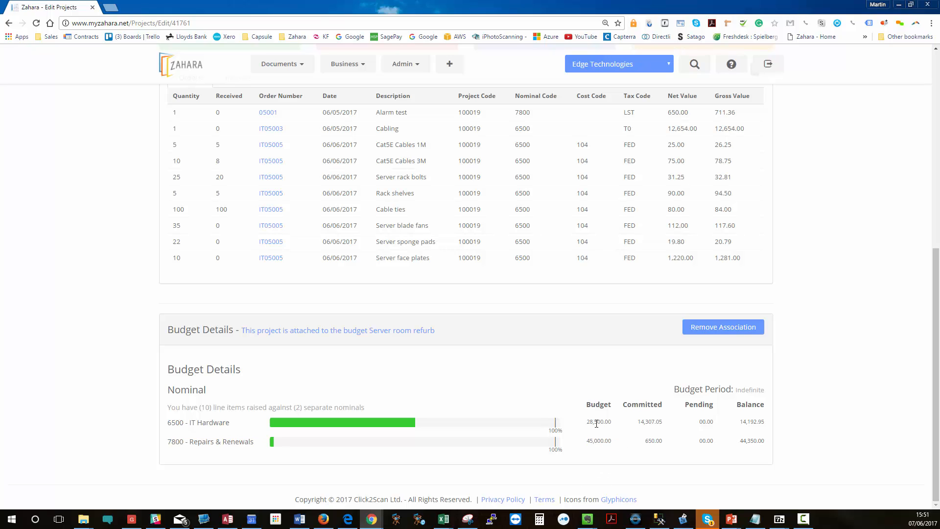
drag(586, 421, 611, 444)
click(618, 443)
scroll(527, 409, up, 7)
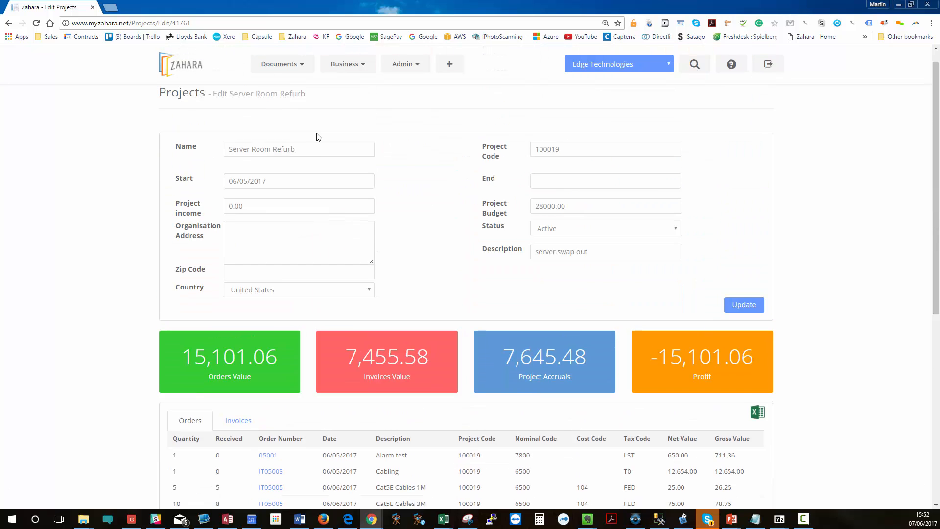
scroll(543, 264, down, 7)
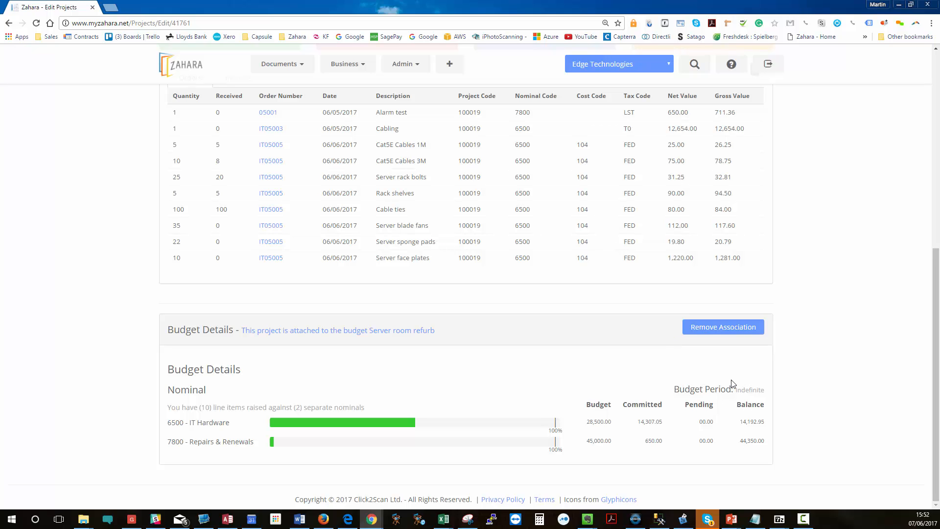
Open the list of budgets for Edge Technologies
scroll(732, 385, up, 7)
click(343, 64)
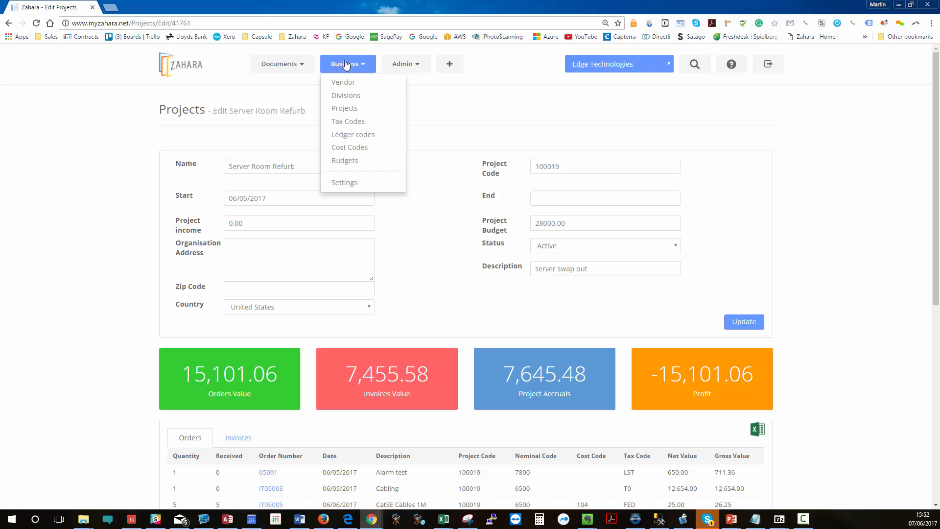
click(349, 163)
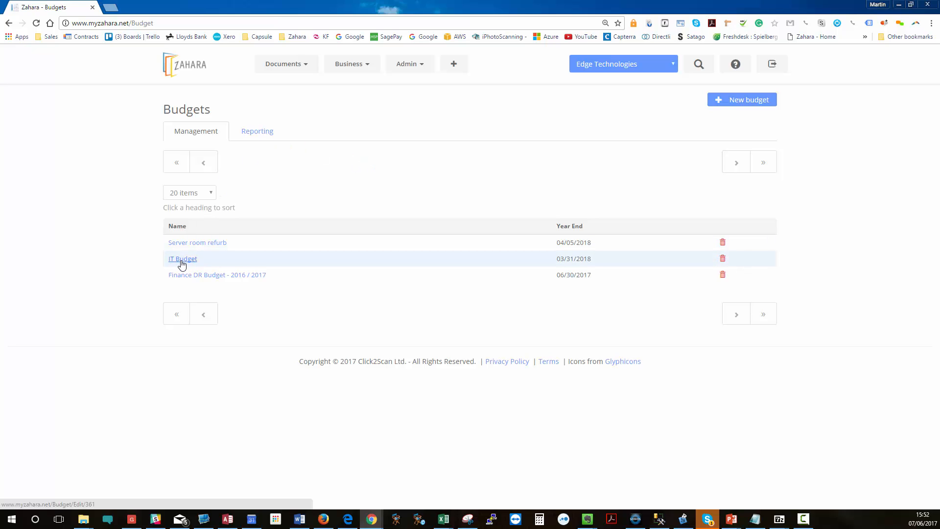
Open the Server room refurb budget and switch Enforce Spend Control and Enable Roll-Over on and back off
click(186, 244)
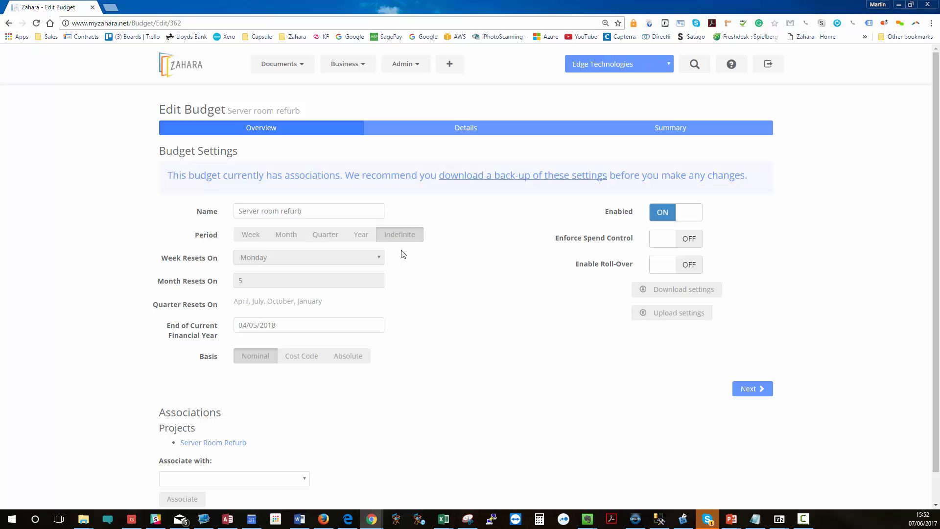
click(668, 242)
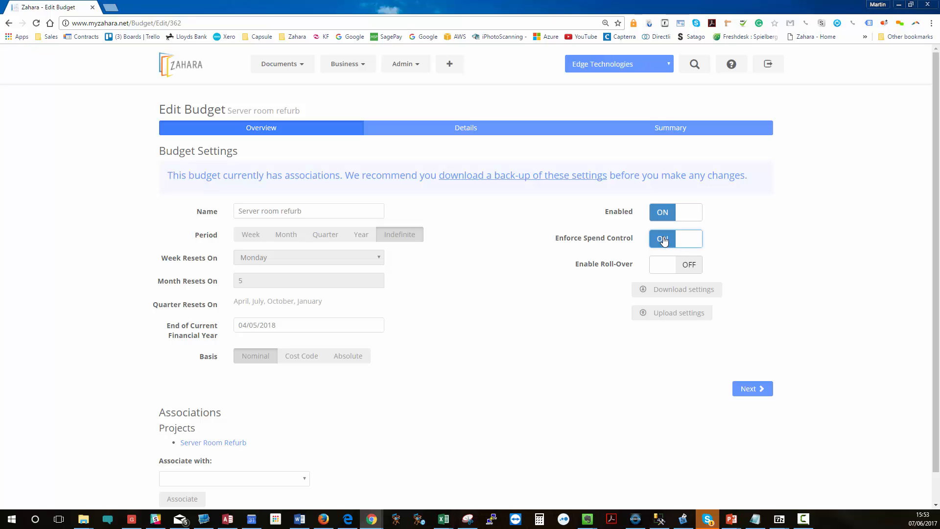
click(663, 239)
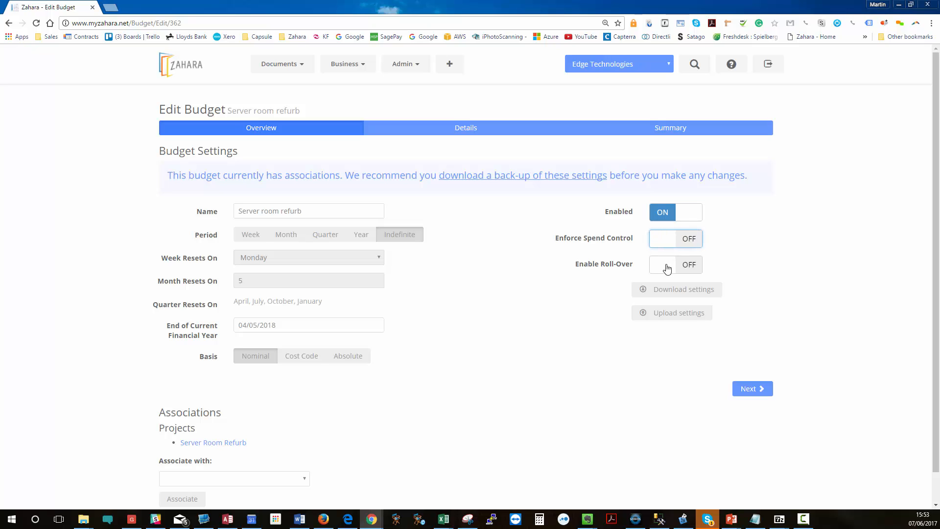
click(671, 266)
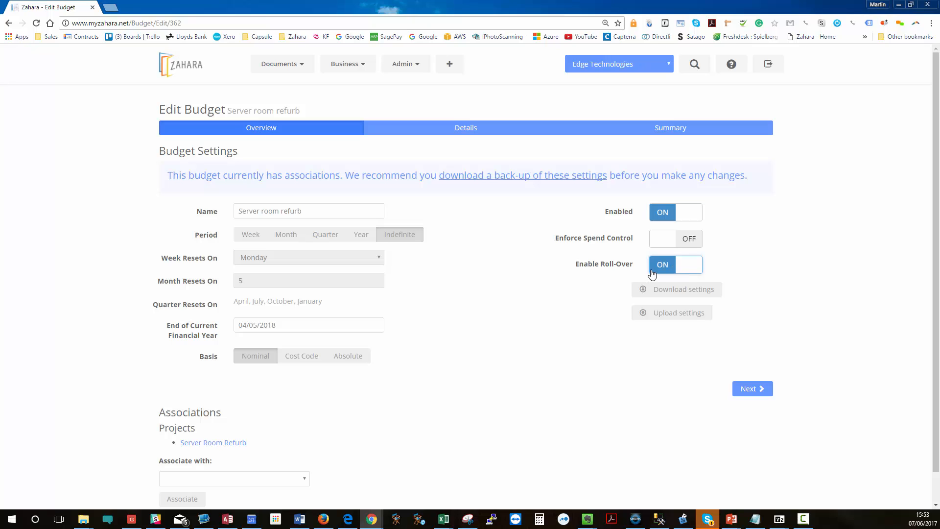
click(675, 269)
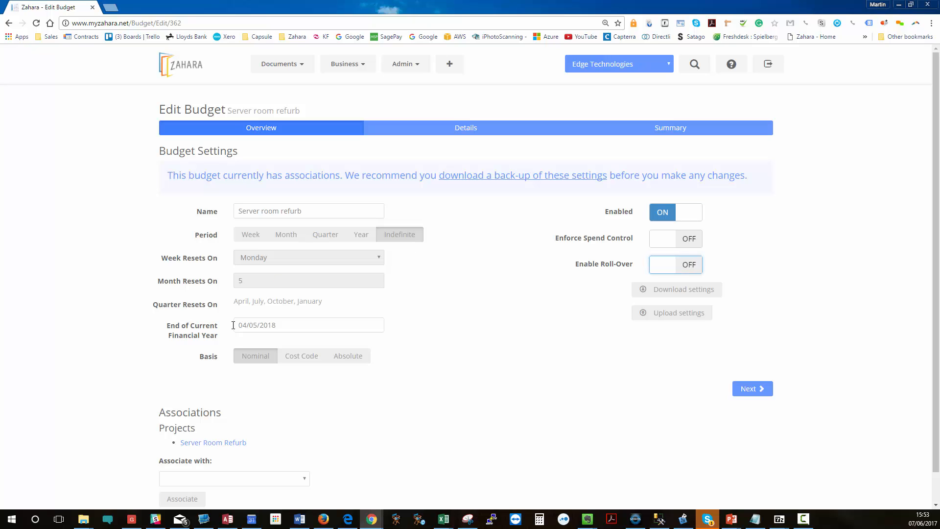
Review the nominal lines in the Server room refurb budget's details and return to the list of budgets
click(442, 135)
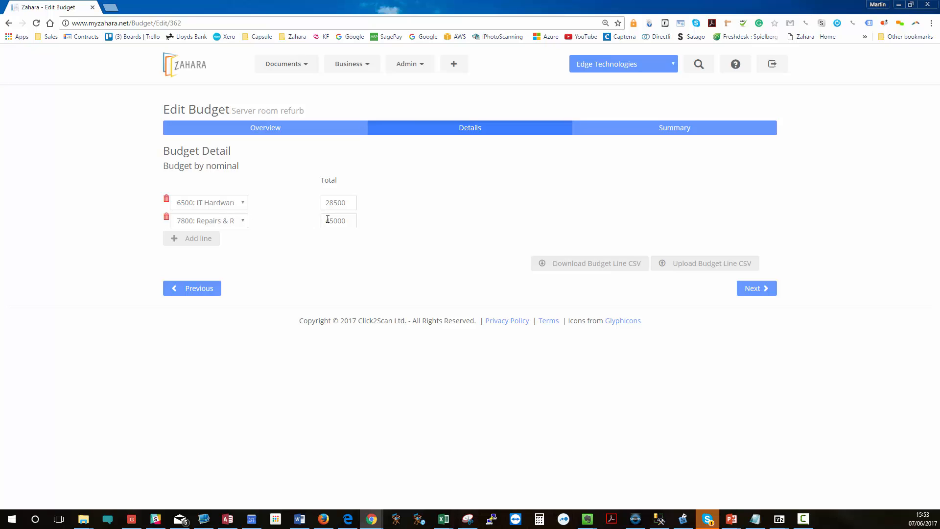
click(371, 72)
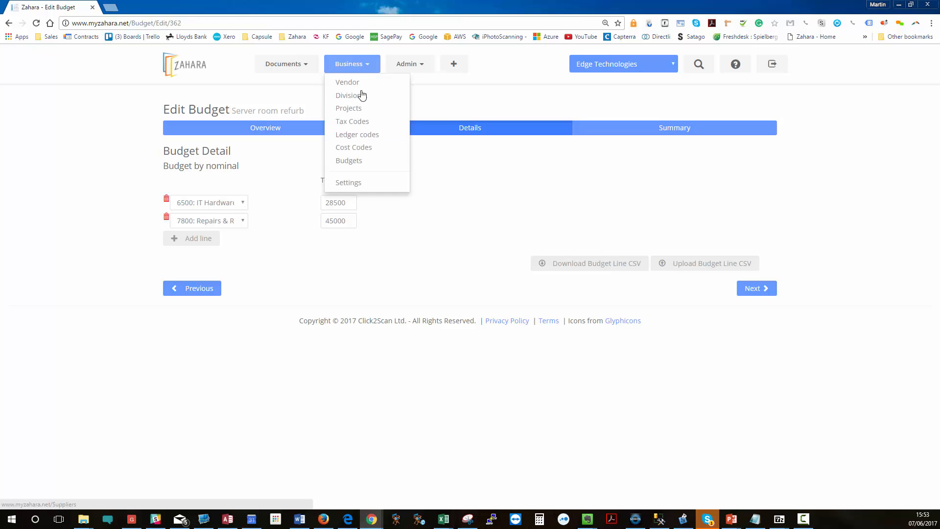
click(349, 163)
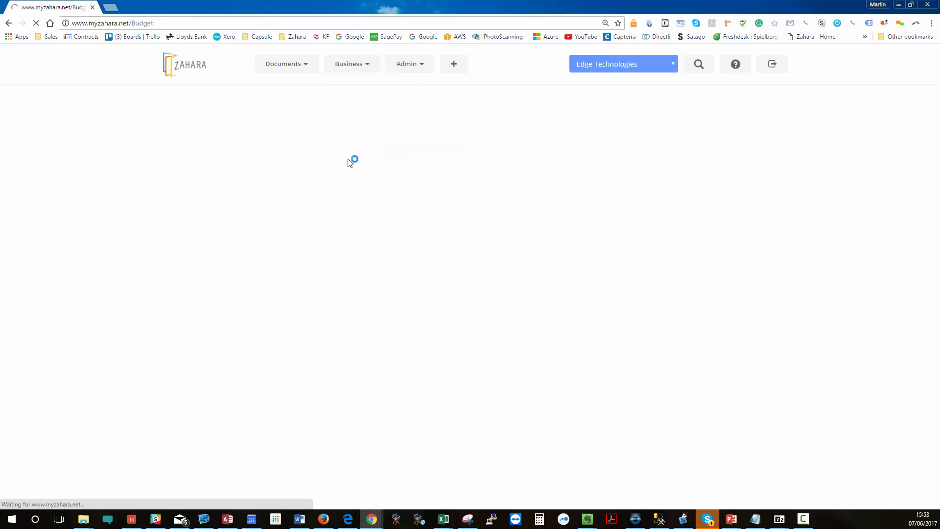
Open the IT Budget and show its nominal budget lines across all monthly periods
click(195, 262)
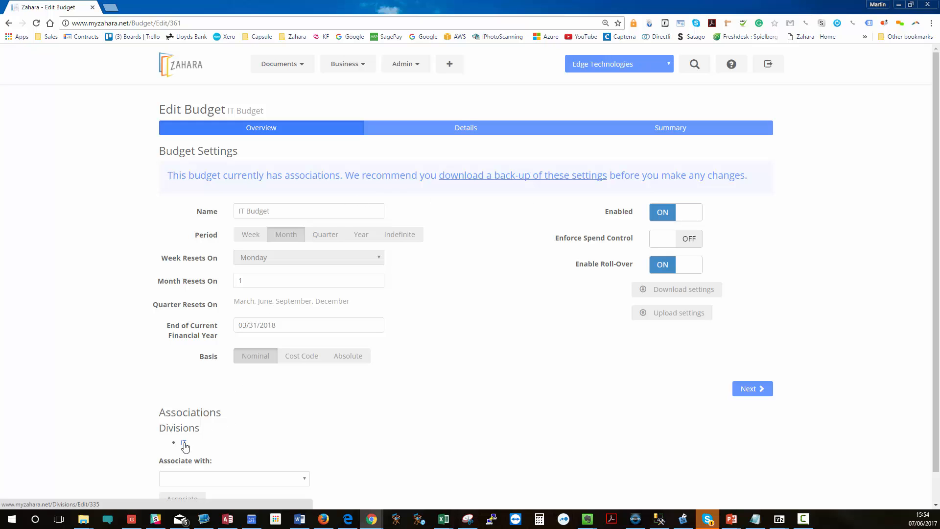
click(465, 129)
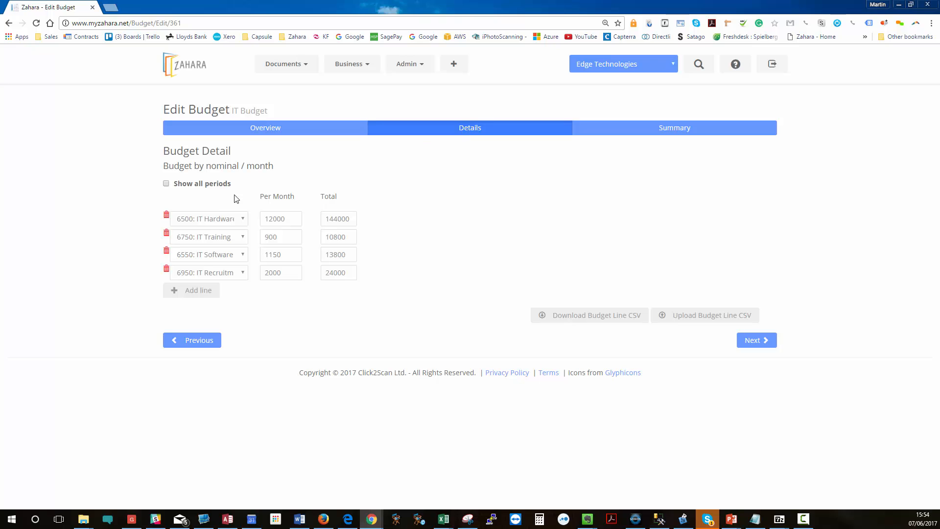
click(167, 184)
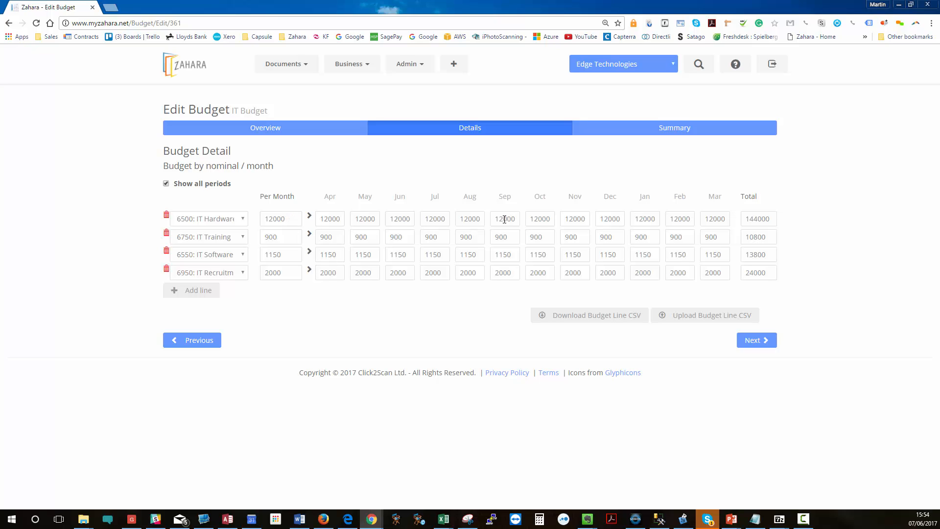
Try a September amount of 18000 for IT Hardware, check the budget summary and leave without committing
drag(504, 219, 503, 220)
text(8)
click(661, 130)
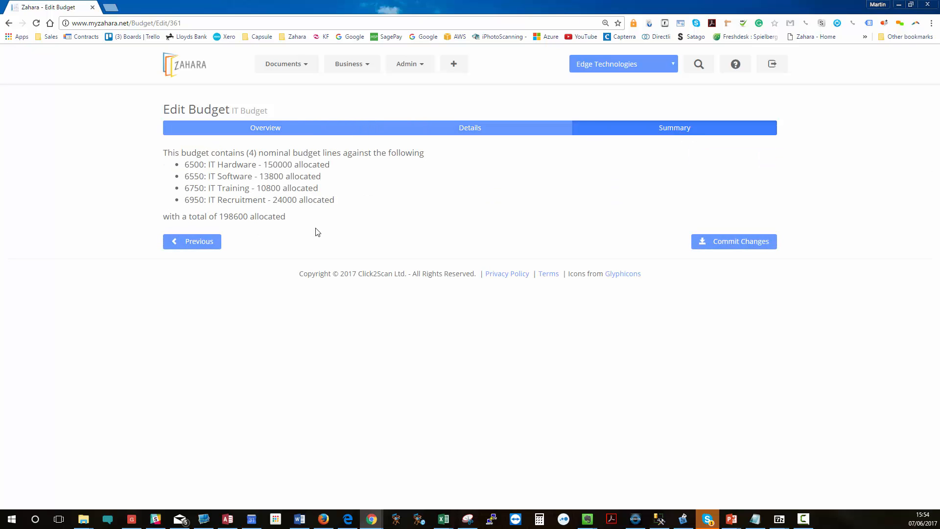
click(349, 64)
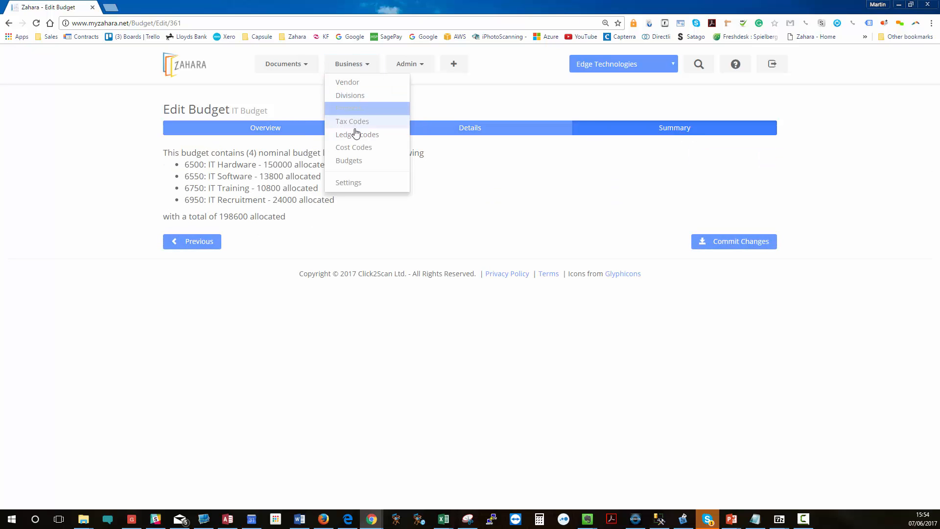
click(348, 162)
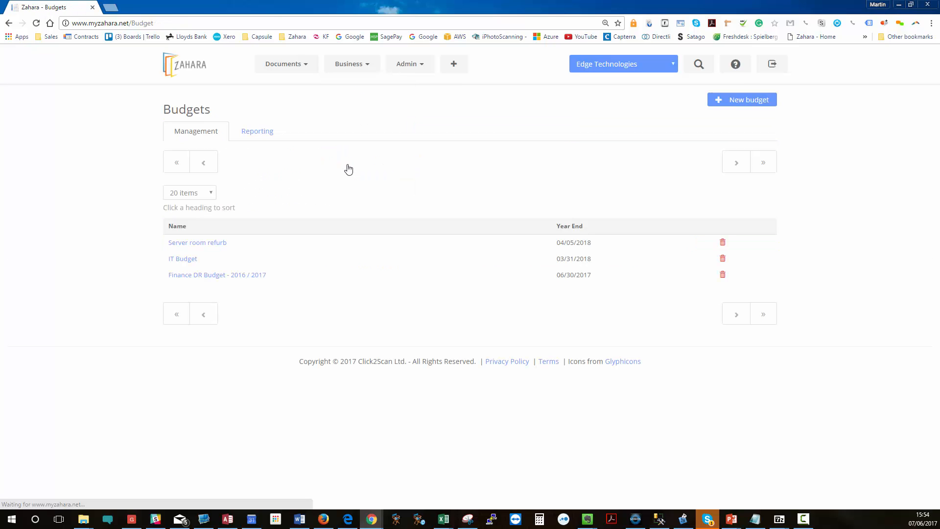
Start a new budget named Sales Budget with a Week period resetting on Monday and a Nominal basis
click(730, 100)
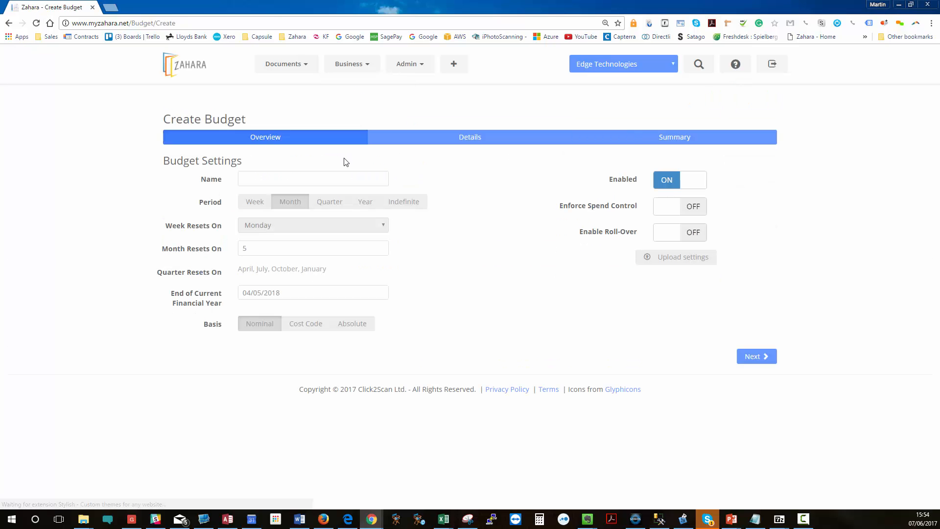
click(288, 180)
text(S)
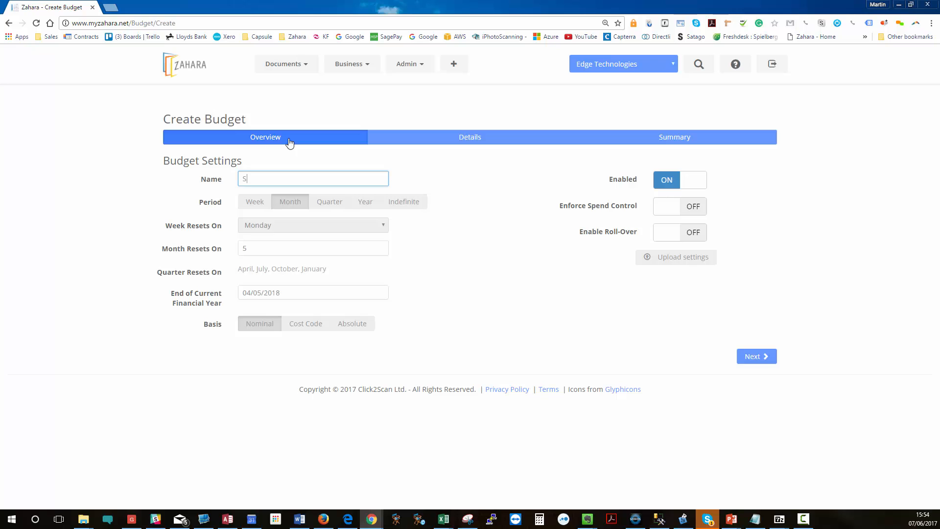
text(ales Budget)
click(260, 208)
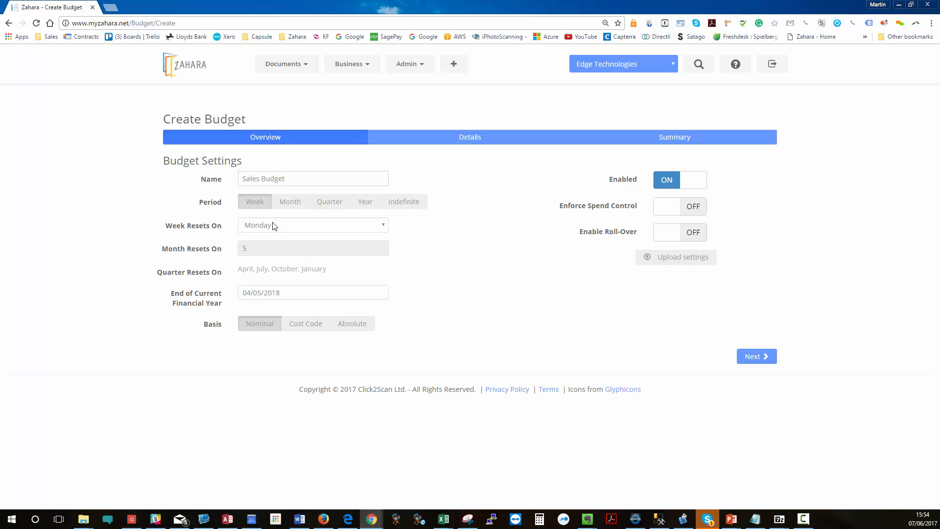
click(267, 229)
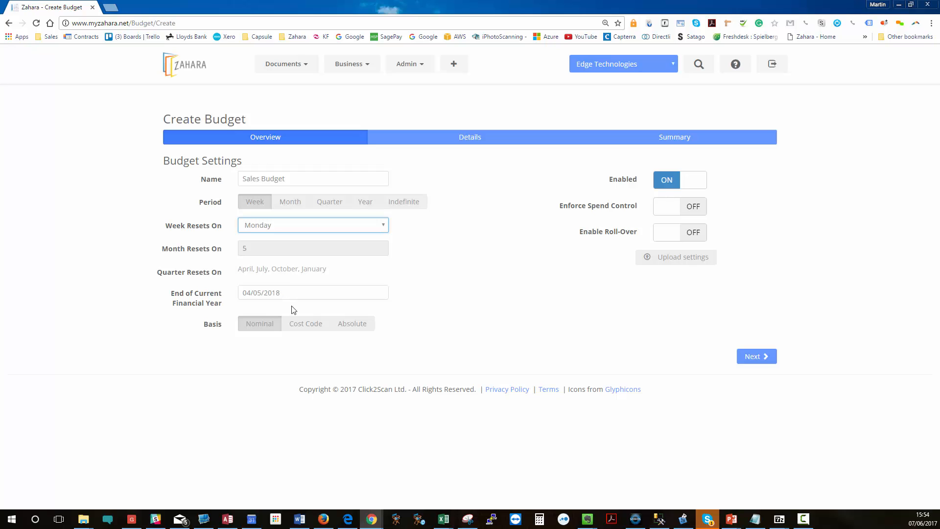
click(258, 325)
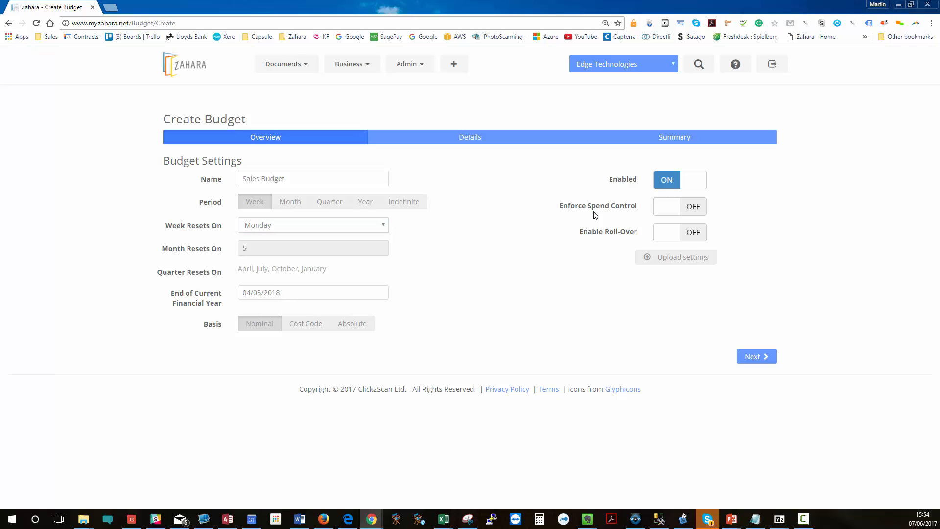
Add a 7502: Telephone budget line of 200 per week and show all weekly periods
click(757, 357)
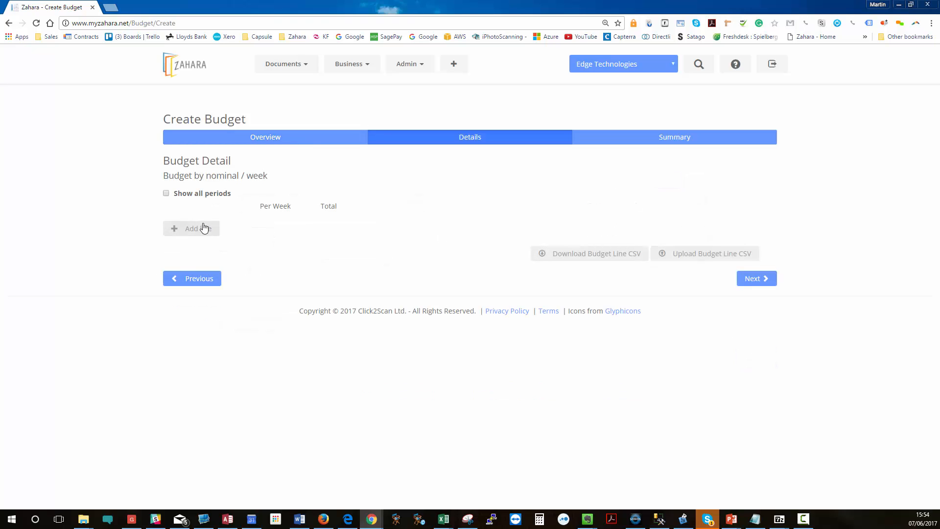
click(182, 228)
click(236, 228)
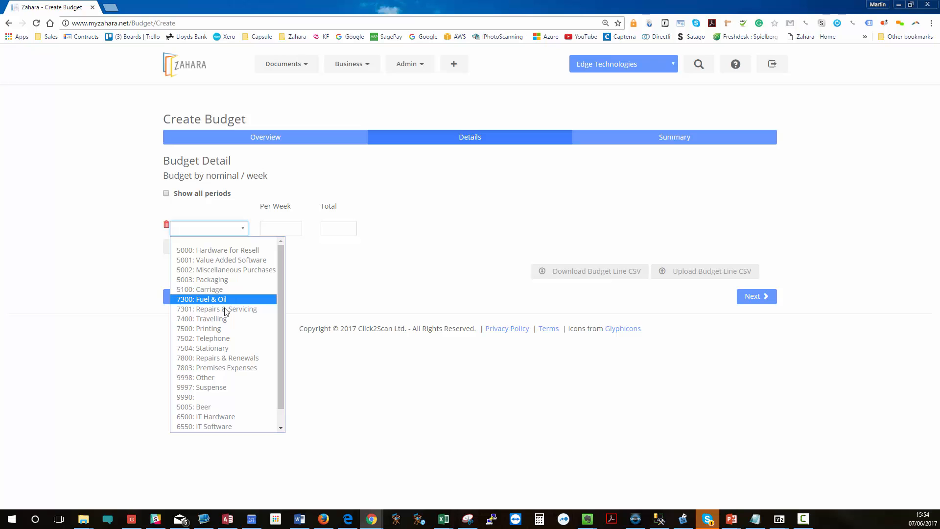
click(217, 339)
click(283, 230)
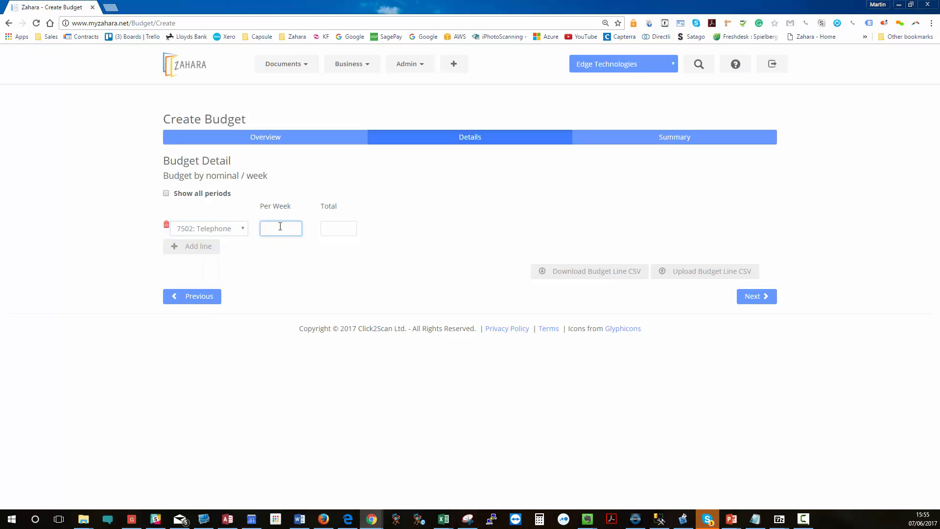
text(200)
click(166, 194)
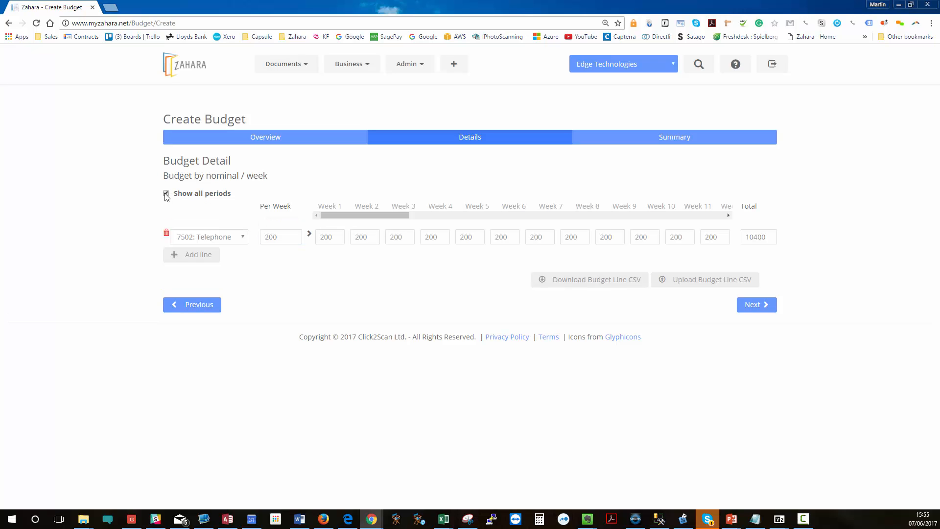
drag(363, 217, 278, 224)
Add a 7504: Stationary budget line of 320 per week and fill that amount across all weeks
click(175, 256)
click(243, 255)
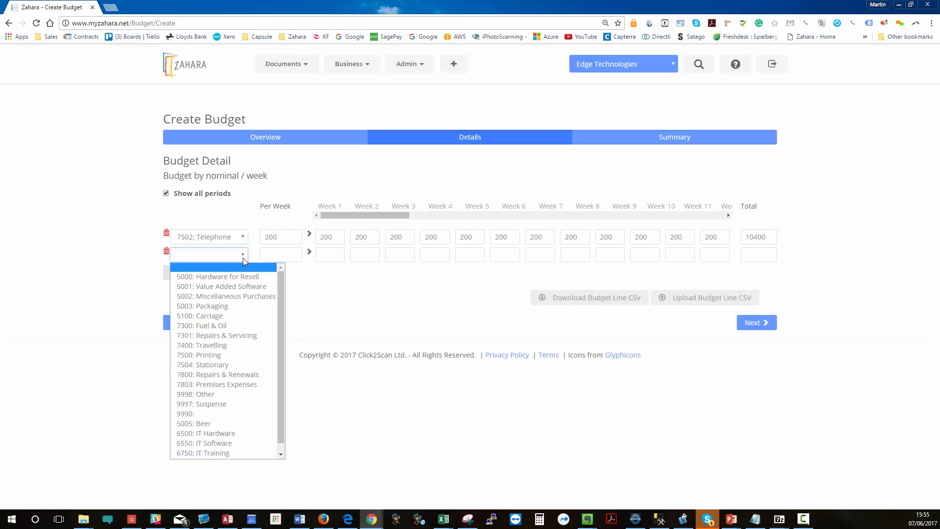
click(216, 365)
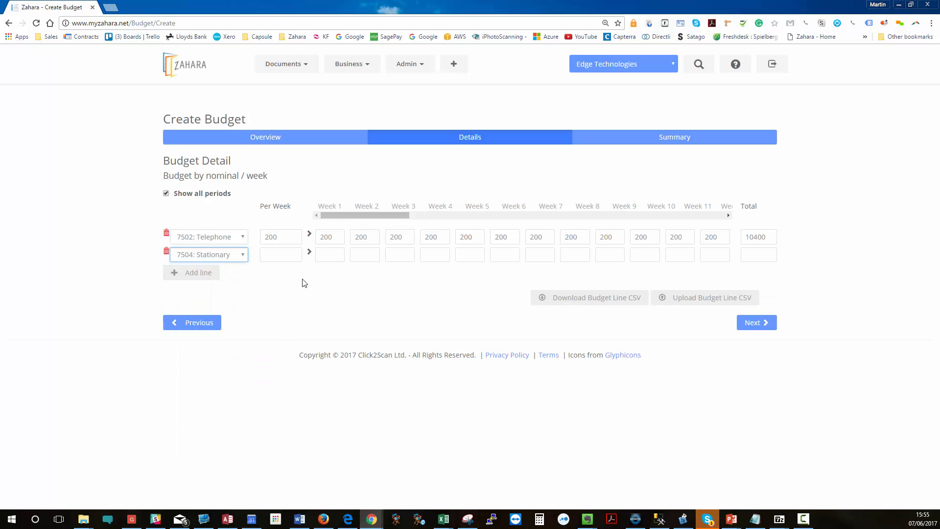
click(281, 254)
text(320)
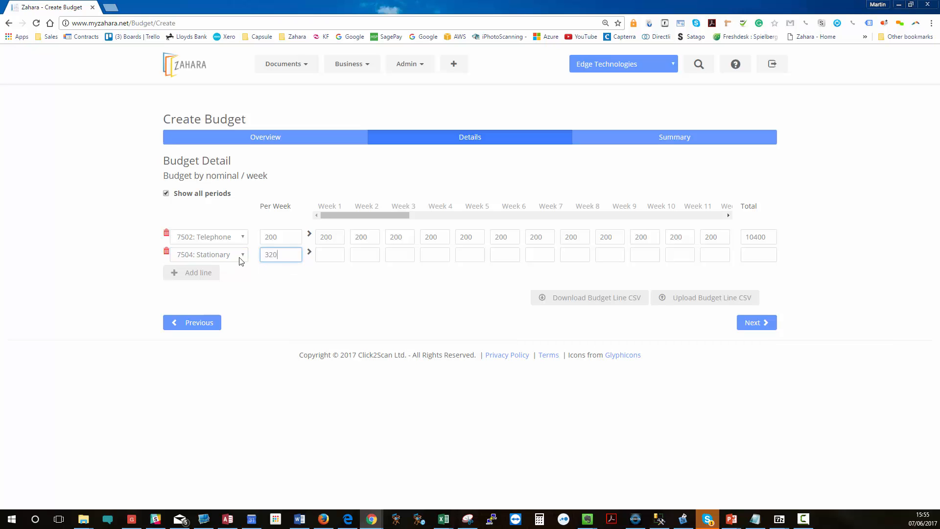
click(309, 252)
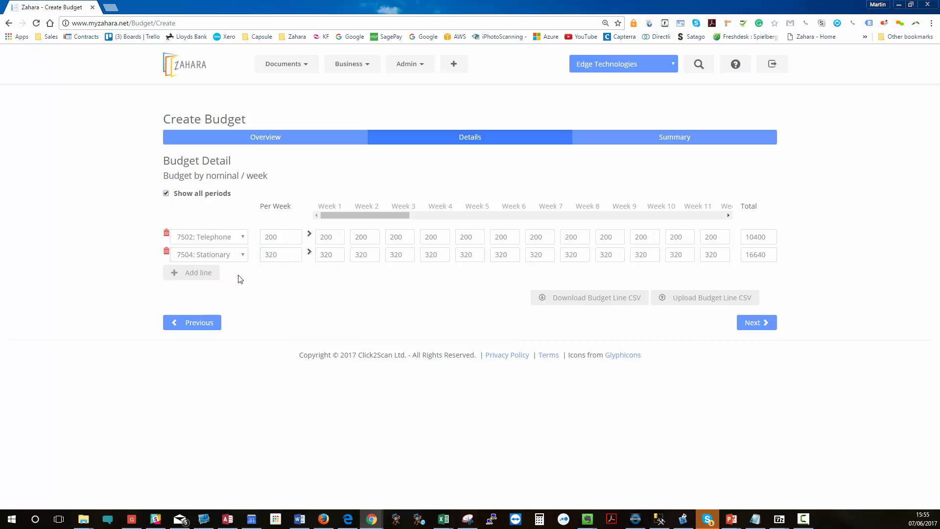
Add a 7803: Premises Expenses budget line of 120.00 per week and fill that amount across all weeks
click(201, 275)
click(243, 272)
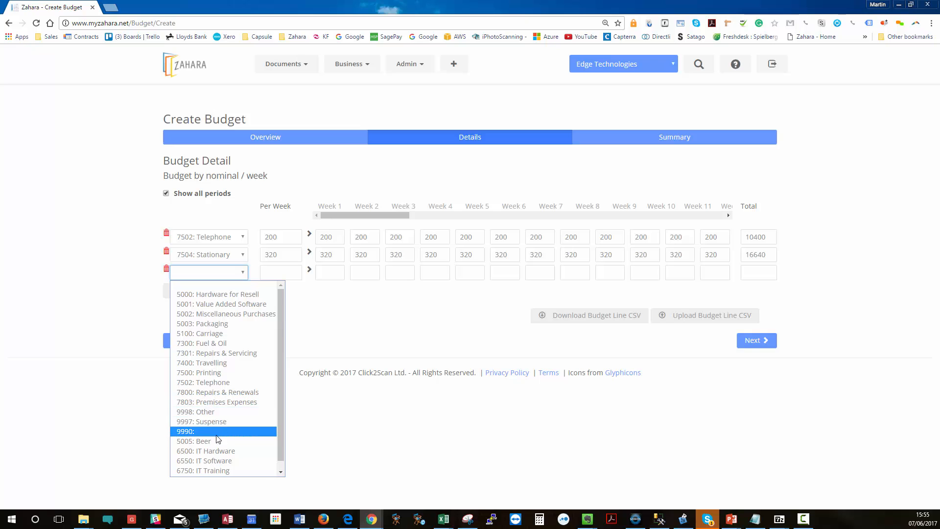
click(216, 402)
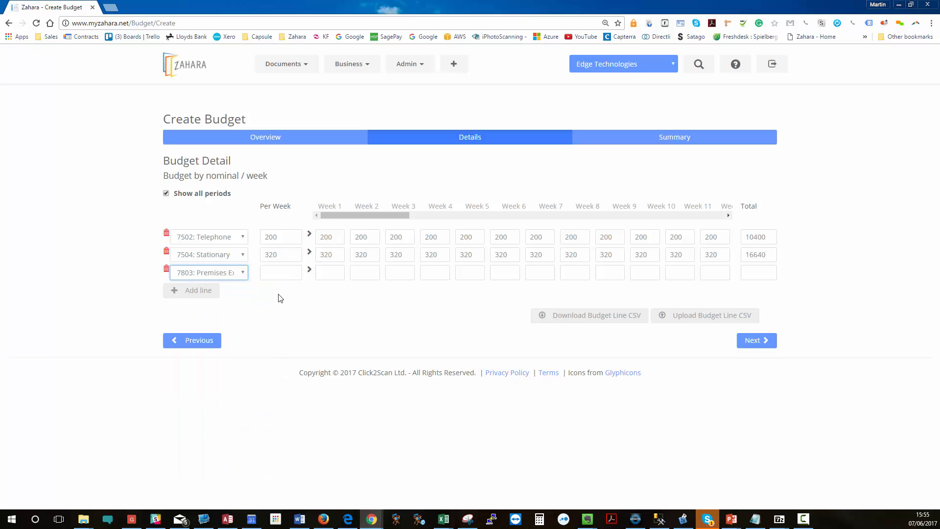
click(281, 272)
text(120)
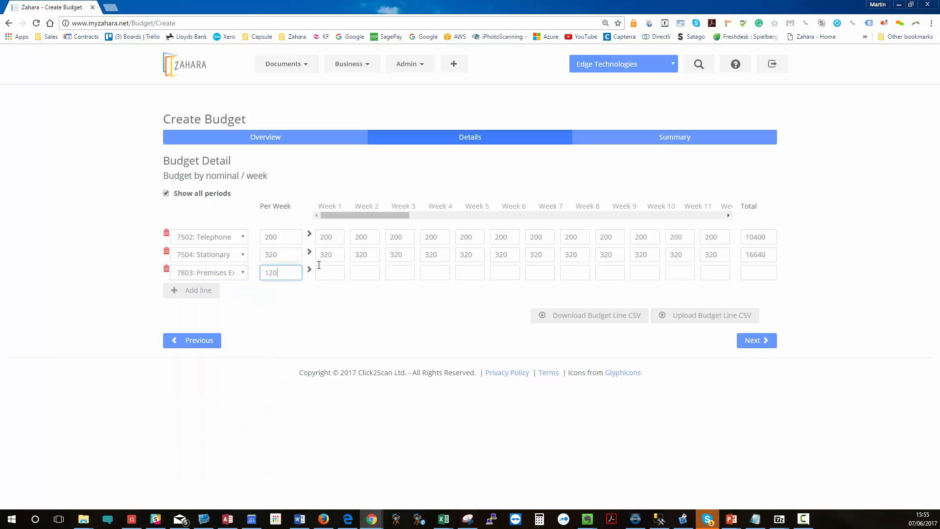
text(.00)
click(309, 270)
Commit the new Sales Budget from its summary and open it for editing
click(749, 344)
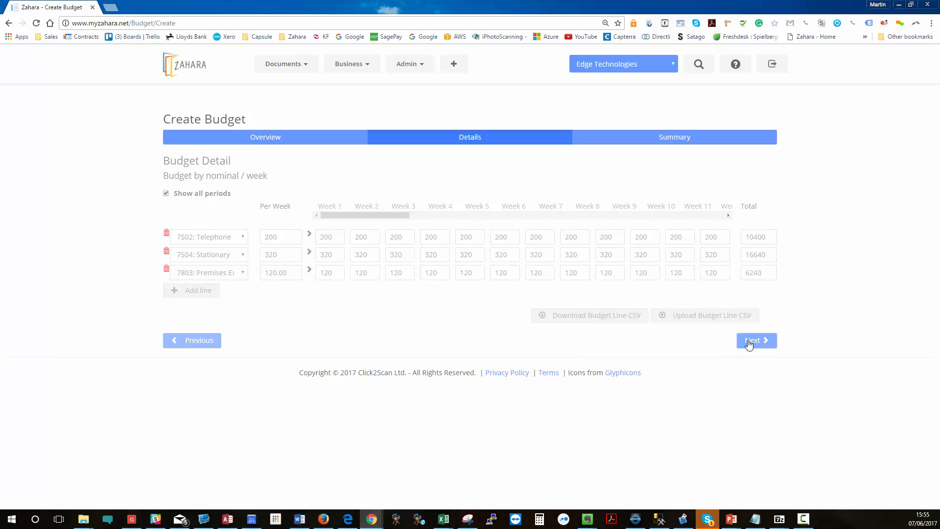
click(693, 244)
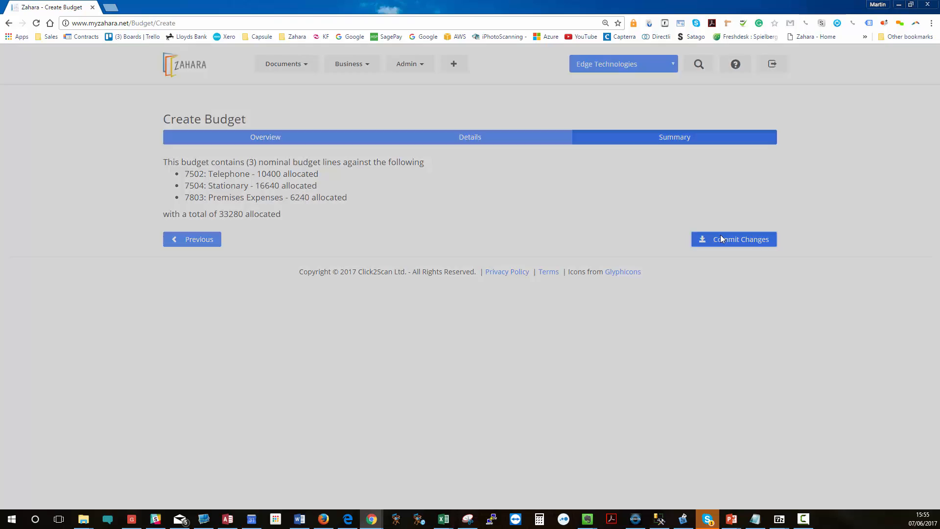
click(530, 128)
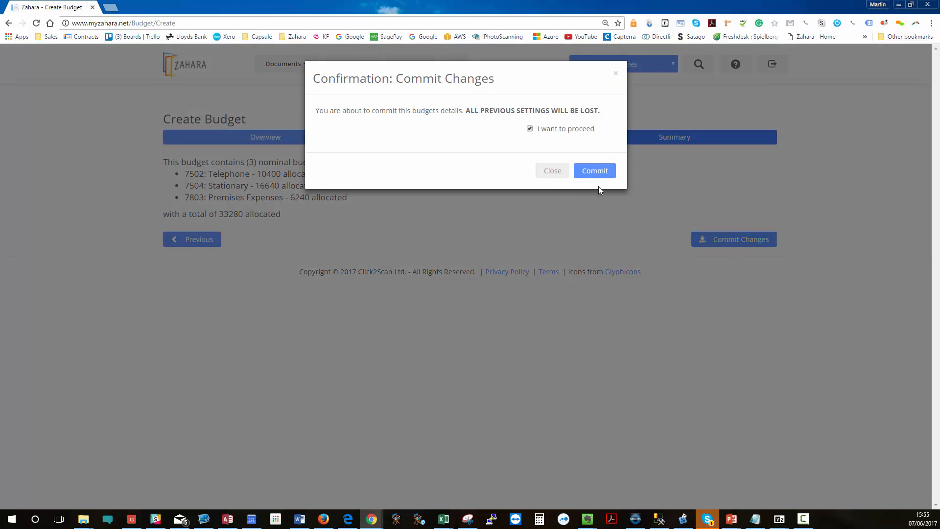
click(595, 170)
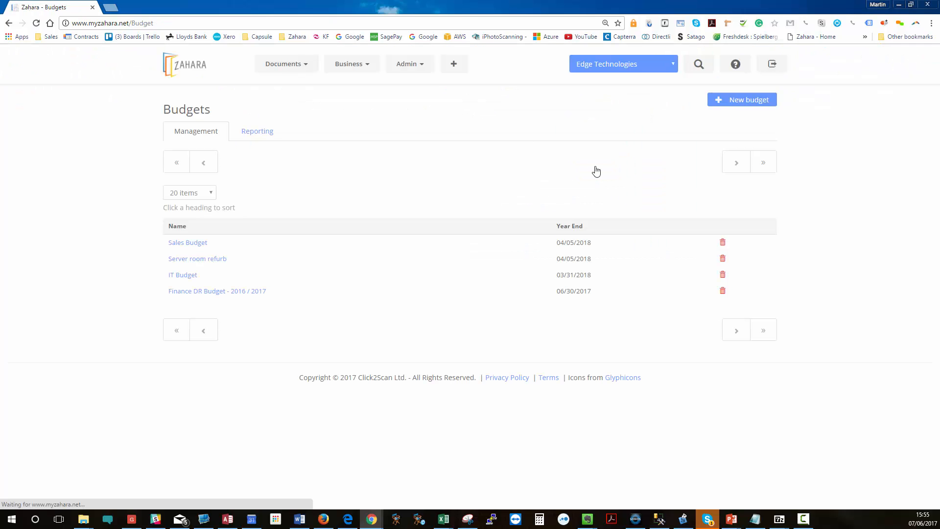
click(190, 245)
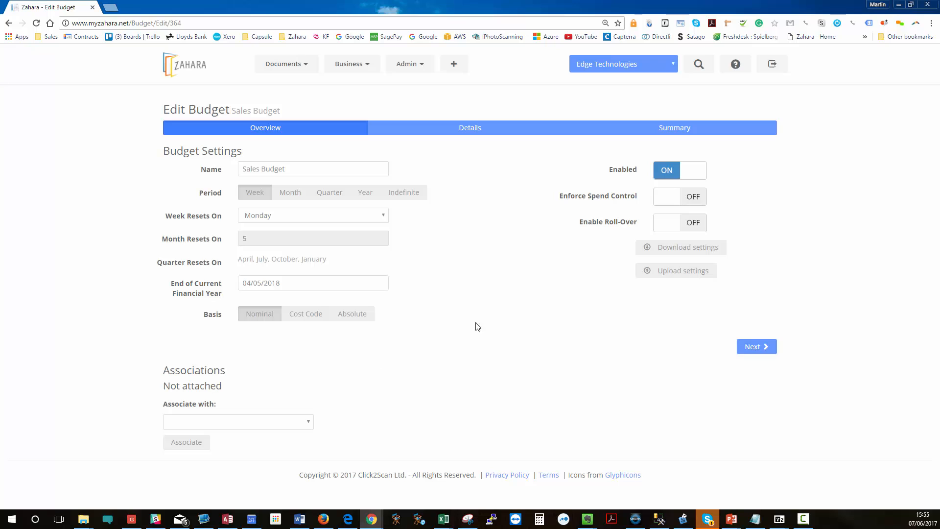
Associate the Sales Budget with the Finance division
click(273, 421)
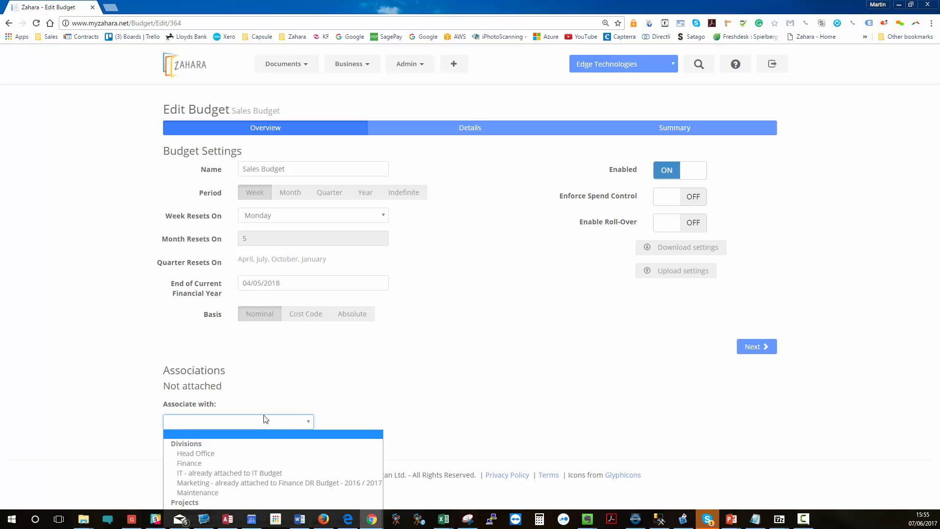
click(265, 417)
click(266, 422)
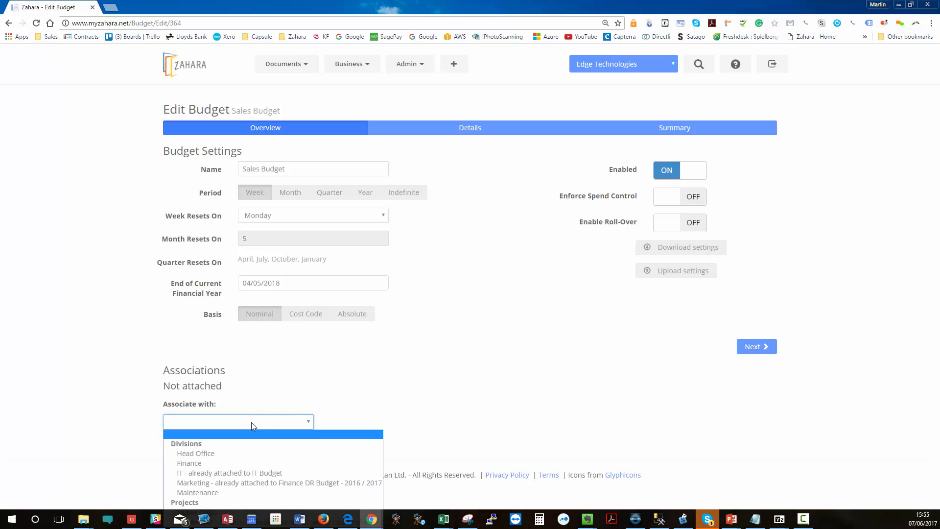
click(191, 464)
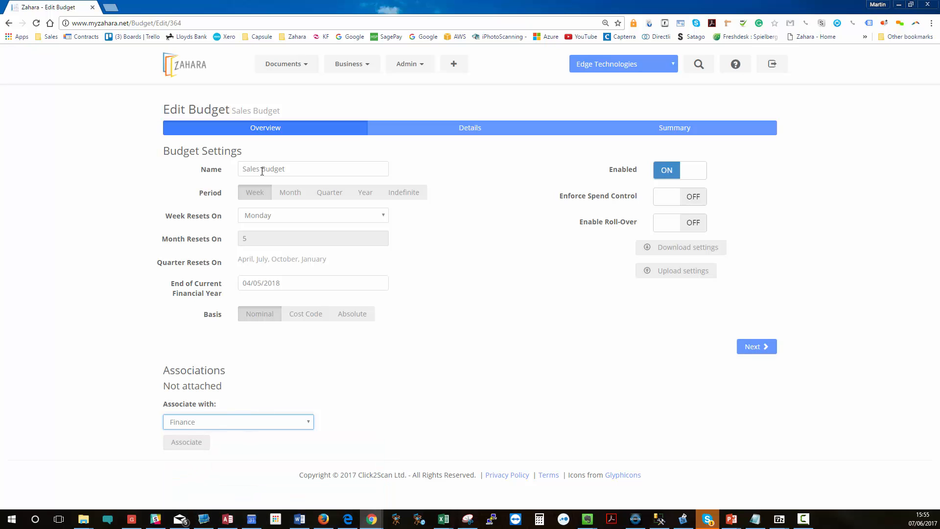
click(191, 443)
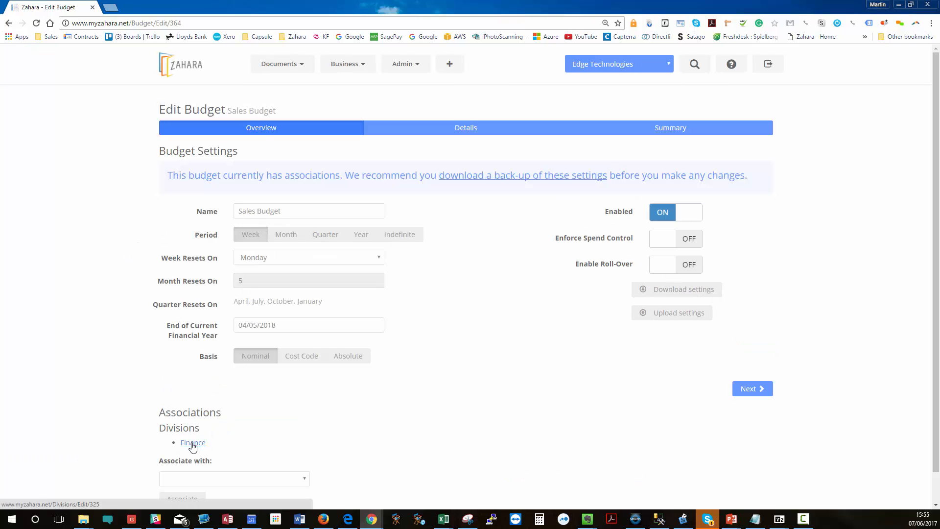
Open the Finance division's settings and examine its budget details for the attached Sales Budget
click(369, 63)
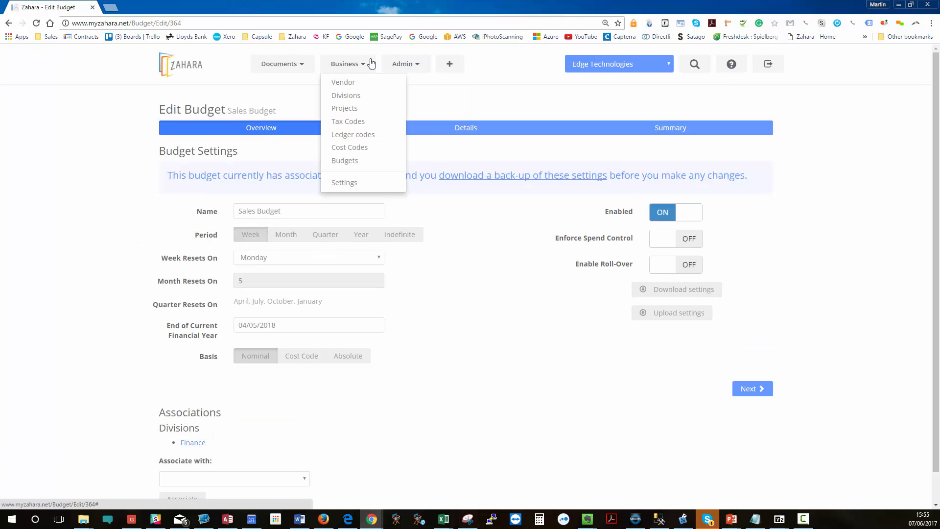
click(357, 96)
click(270, 170)
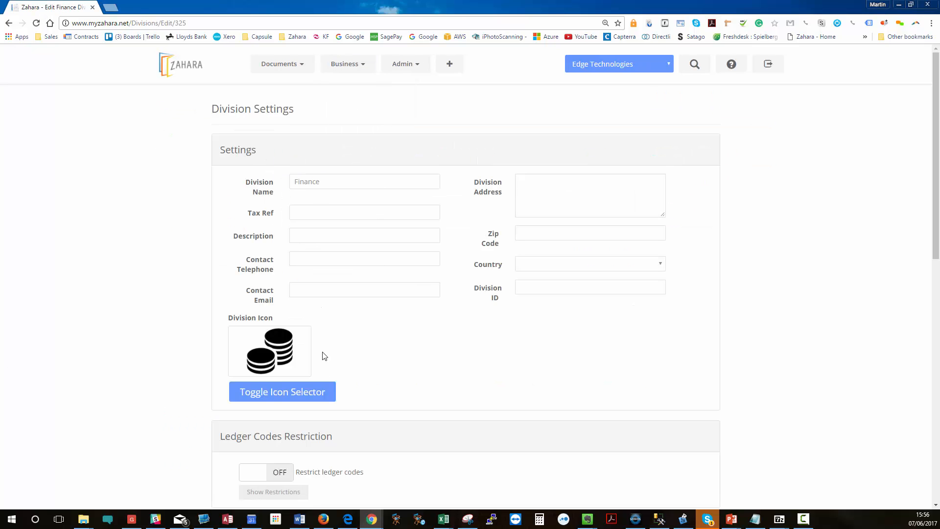
scroll(324, 356, down, 7)
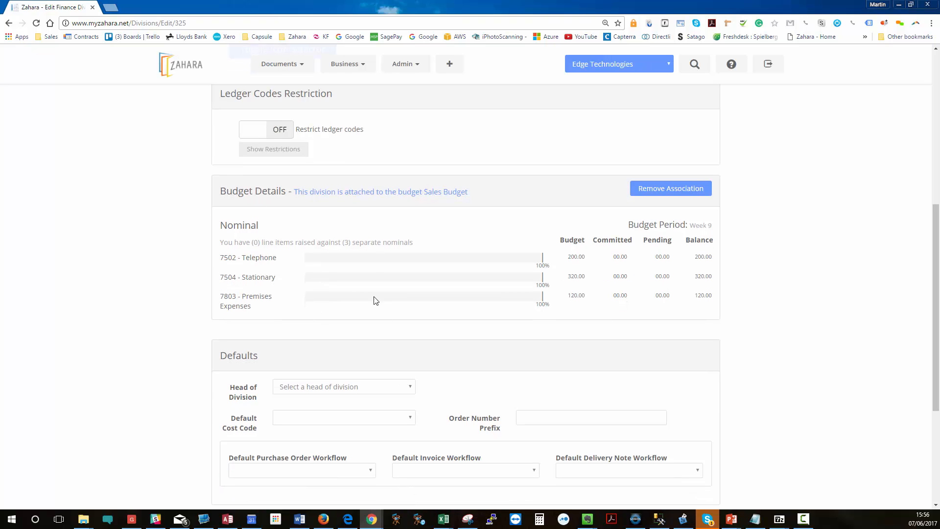